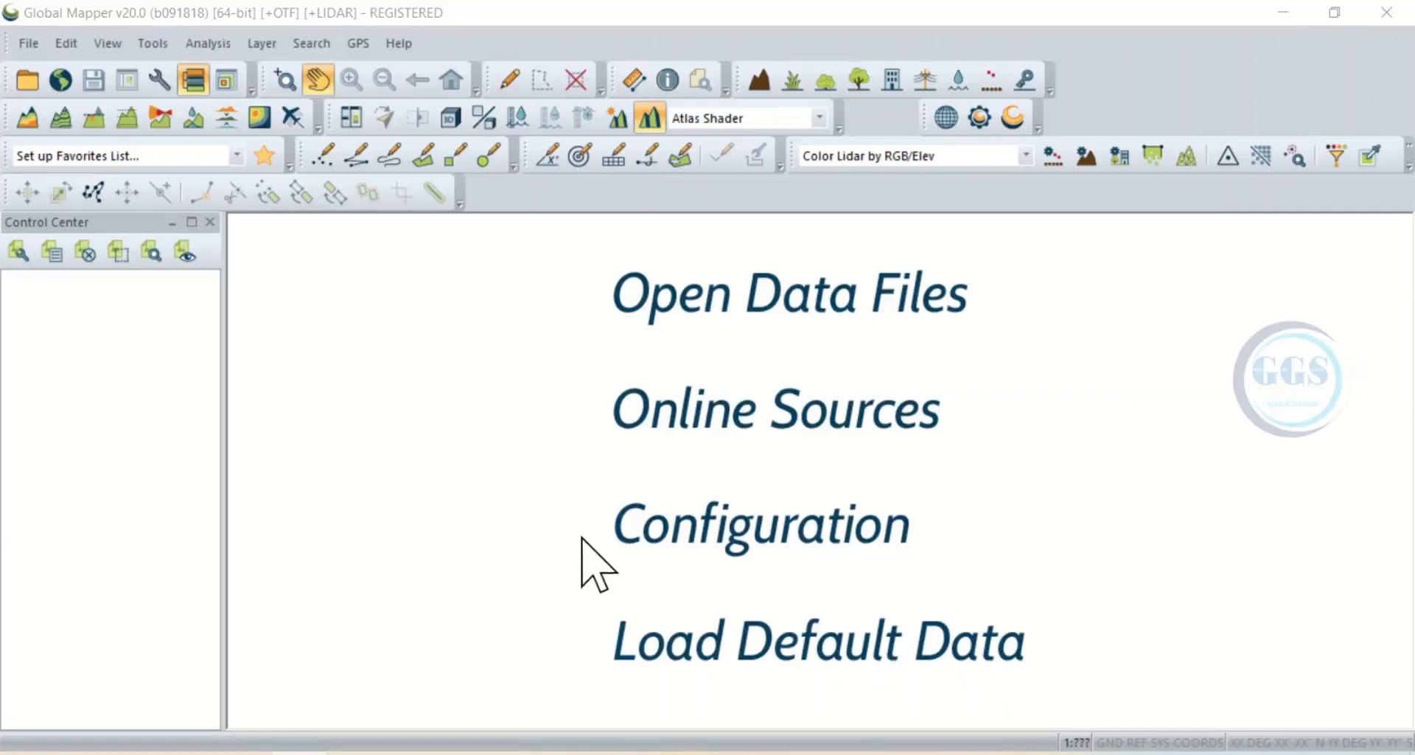
Step: Load DEM.tif from the Tutorial folder on the Desktop, identifying it as elevation data
left_click(745, 302)
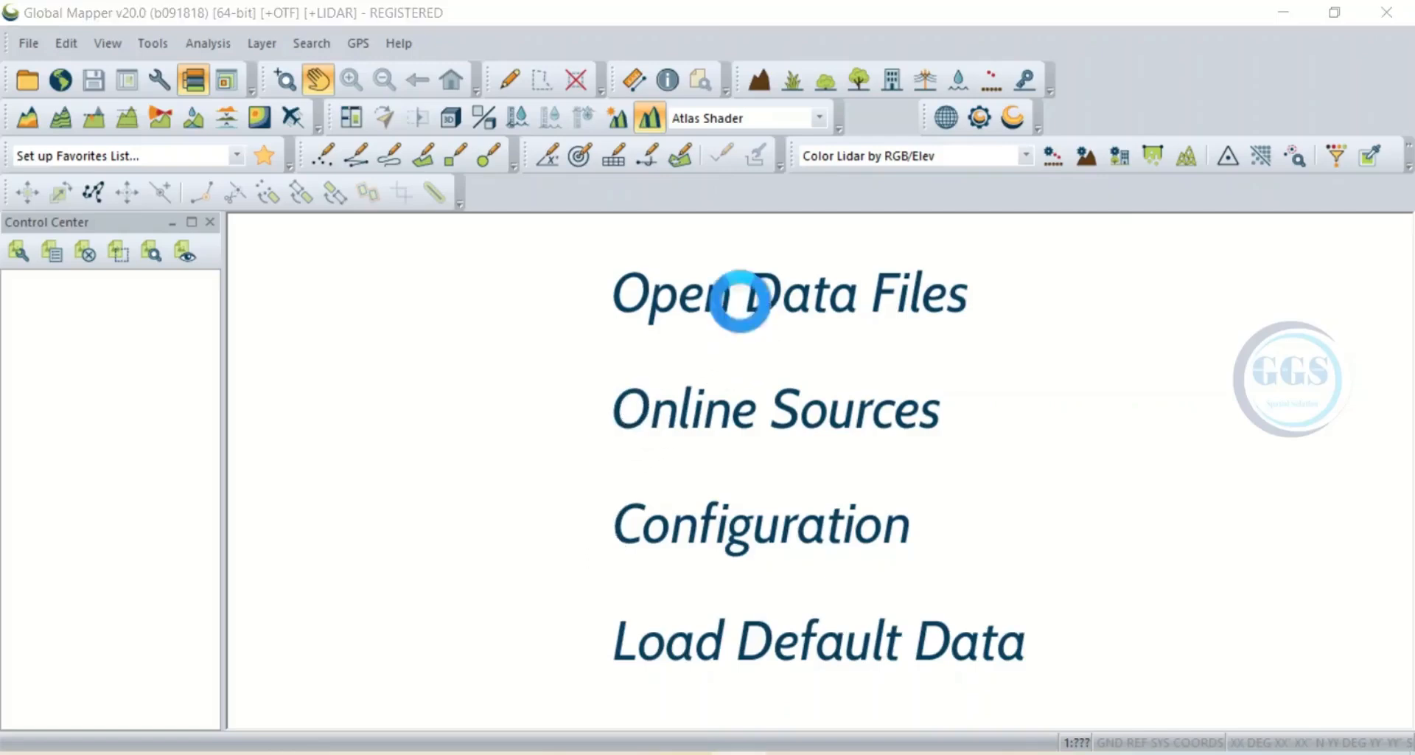
scroll(700, 373, "down", 3)
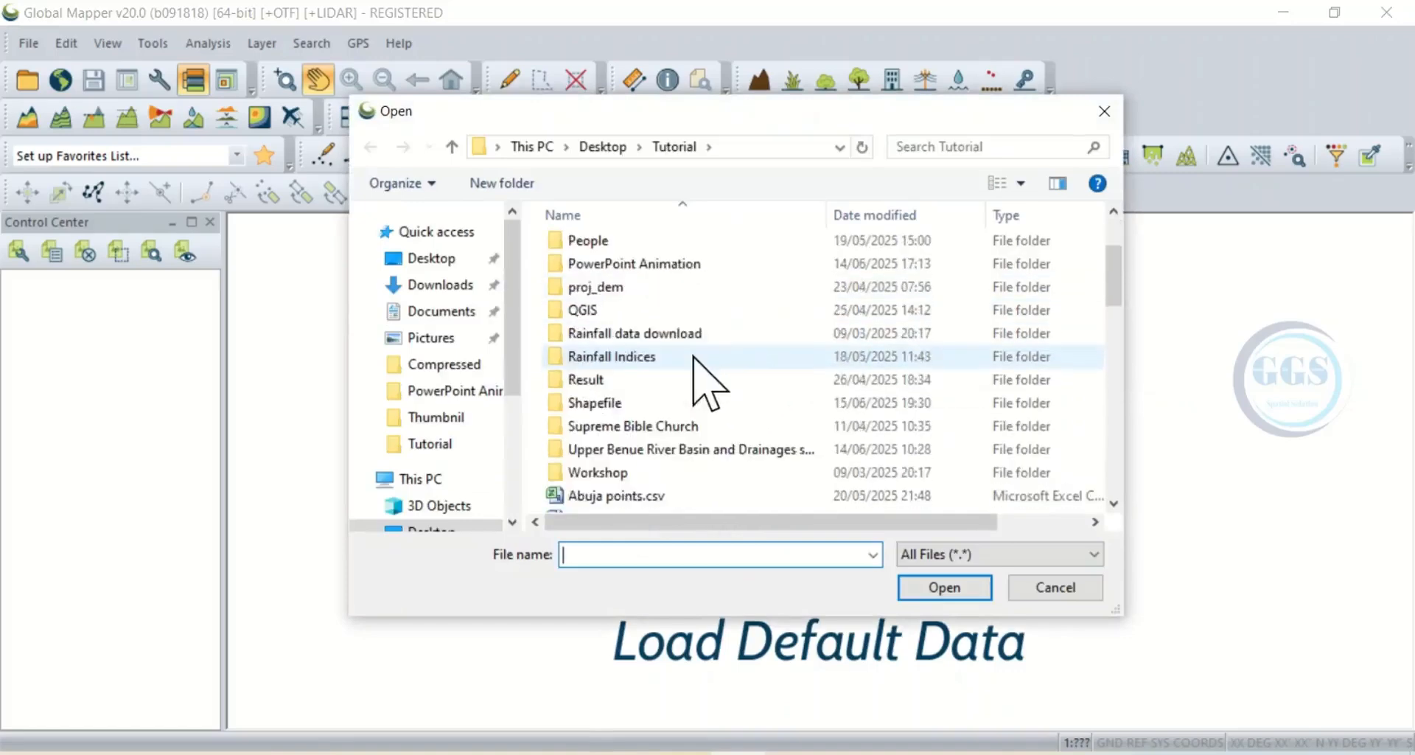
scroll(704, 376, "down", 9)
scroll(697, 378, "up", 1)
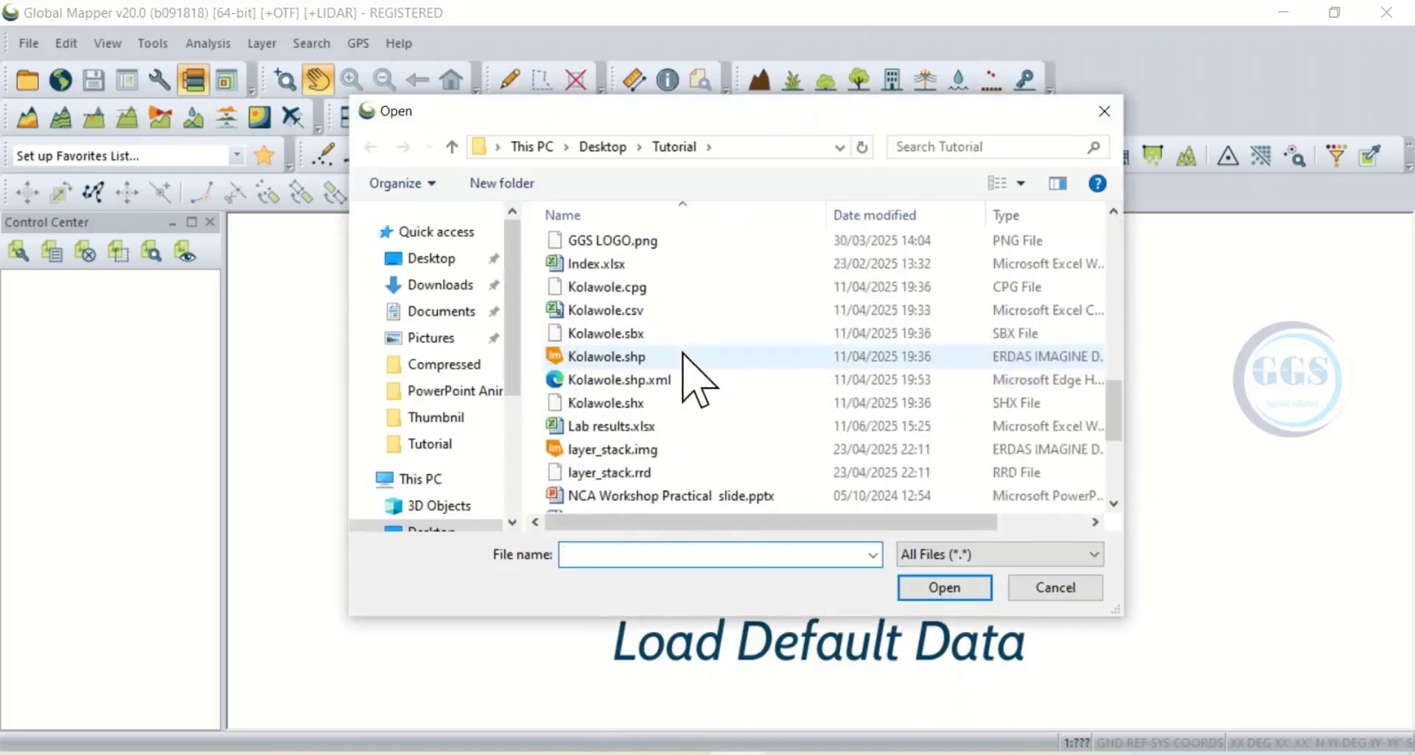
scroll(685, 353, "up", 1)
scroll(664, 335, "up", 2)
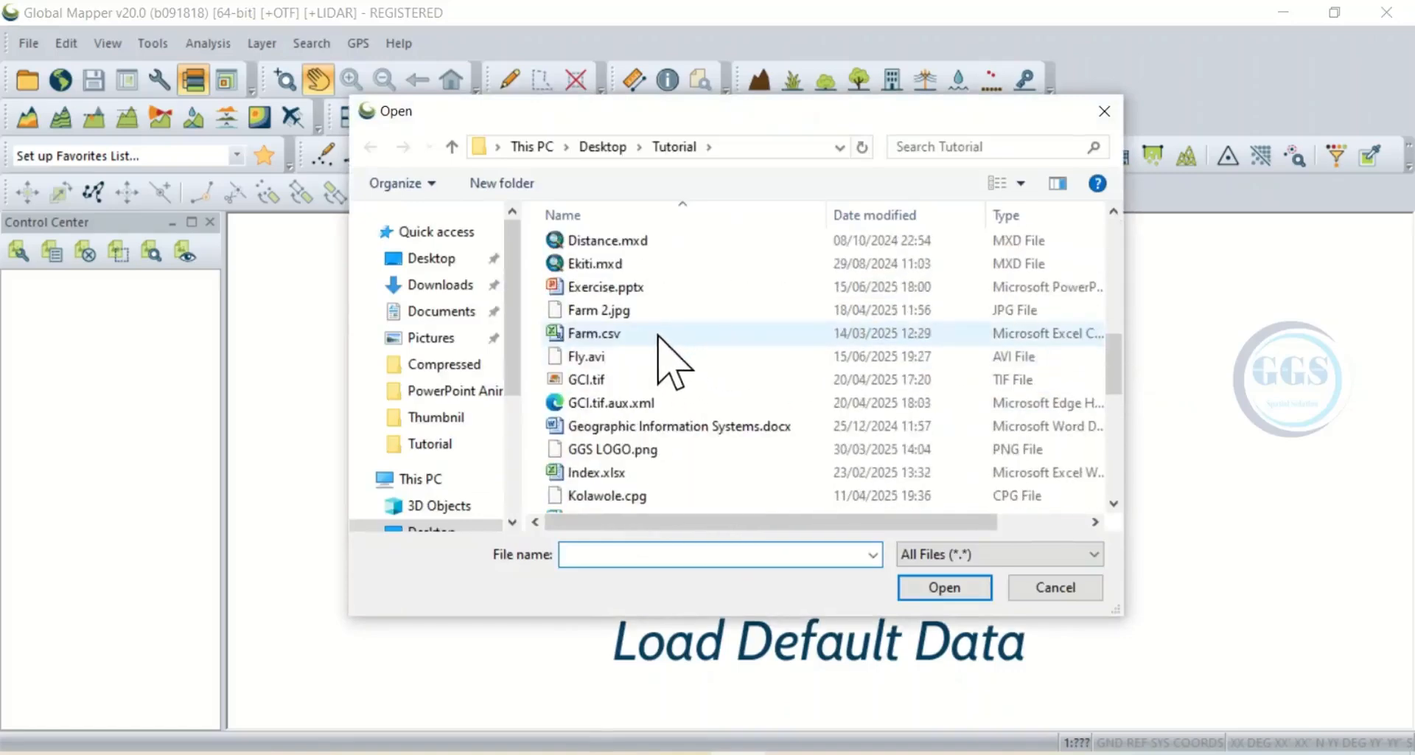
scroll(632, 390, "up", 2)
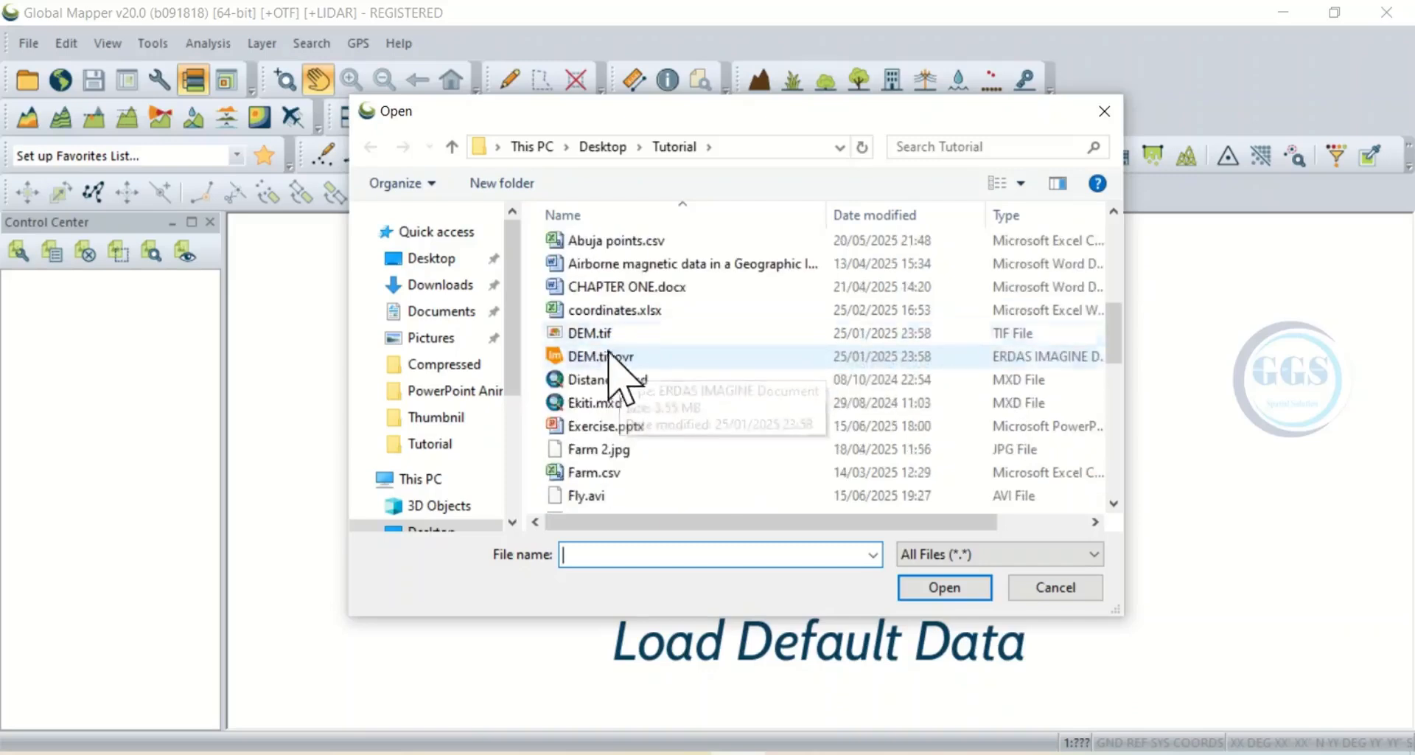
left_click(596, 333)
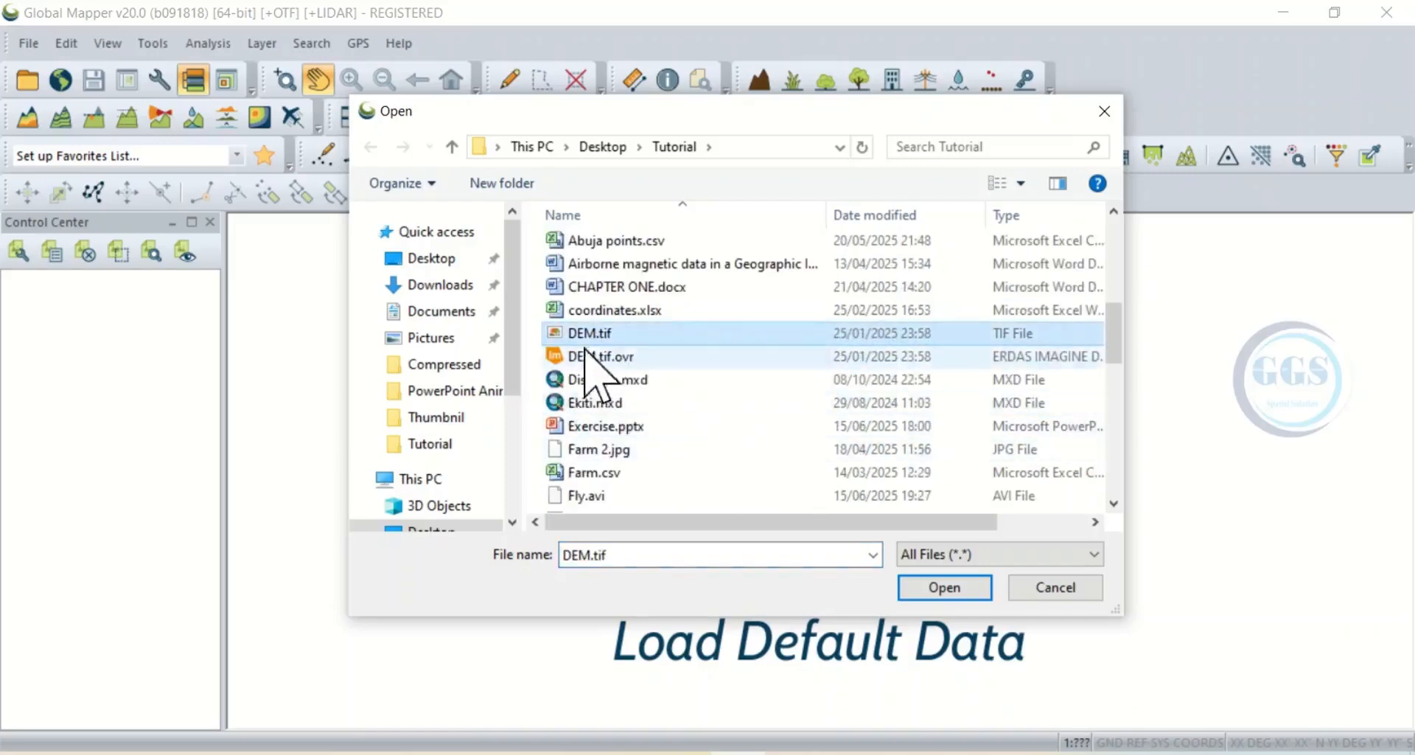
left_click(959, 595)
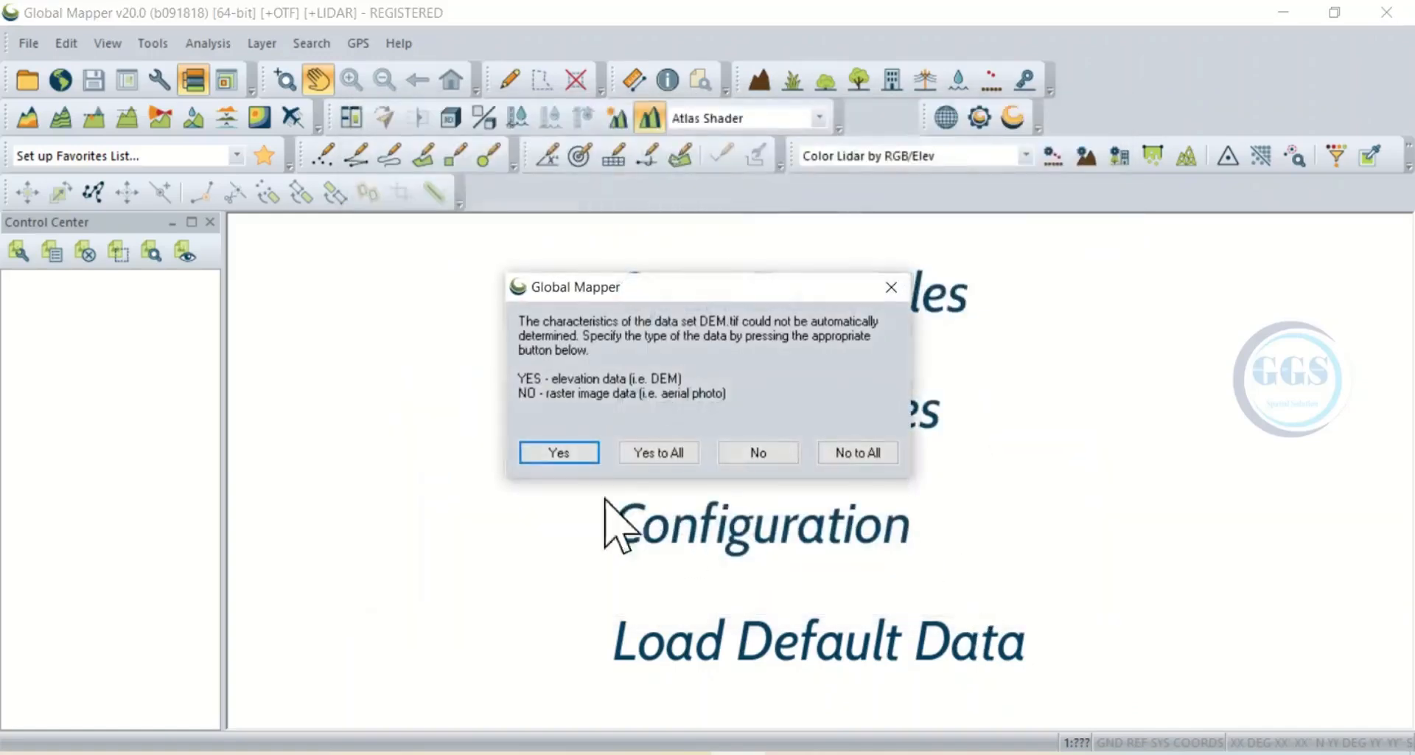
left_click(560, 454)
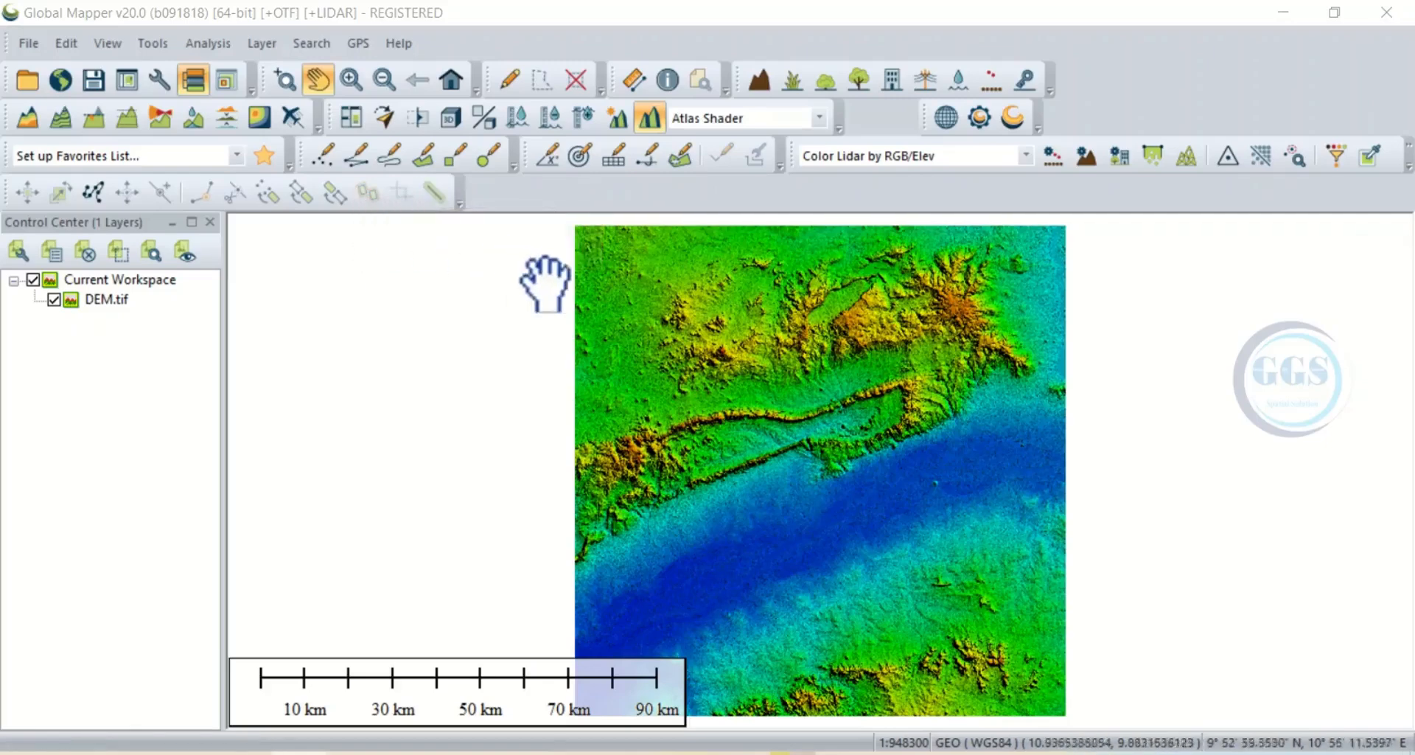
Step: Digitize a closed loop line about 185 km long across the blue valley and the ridges north of it, and name it Path1
left_click(356, 156)
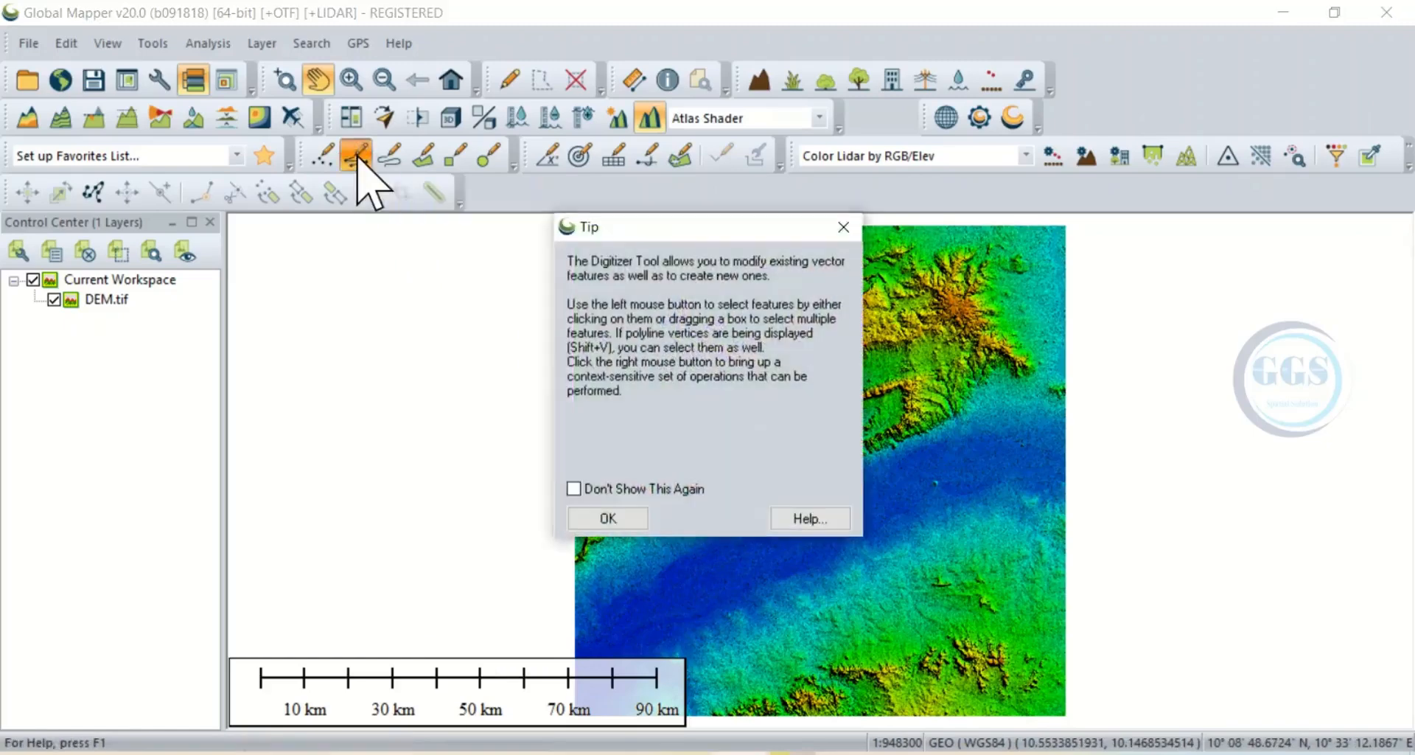
left_click(634, 517)
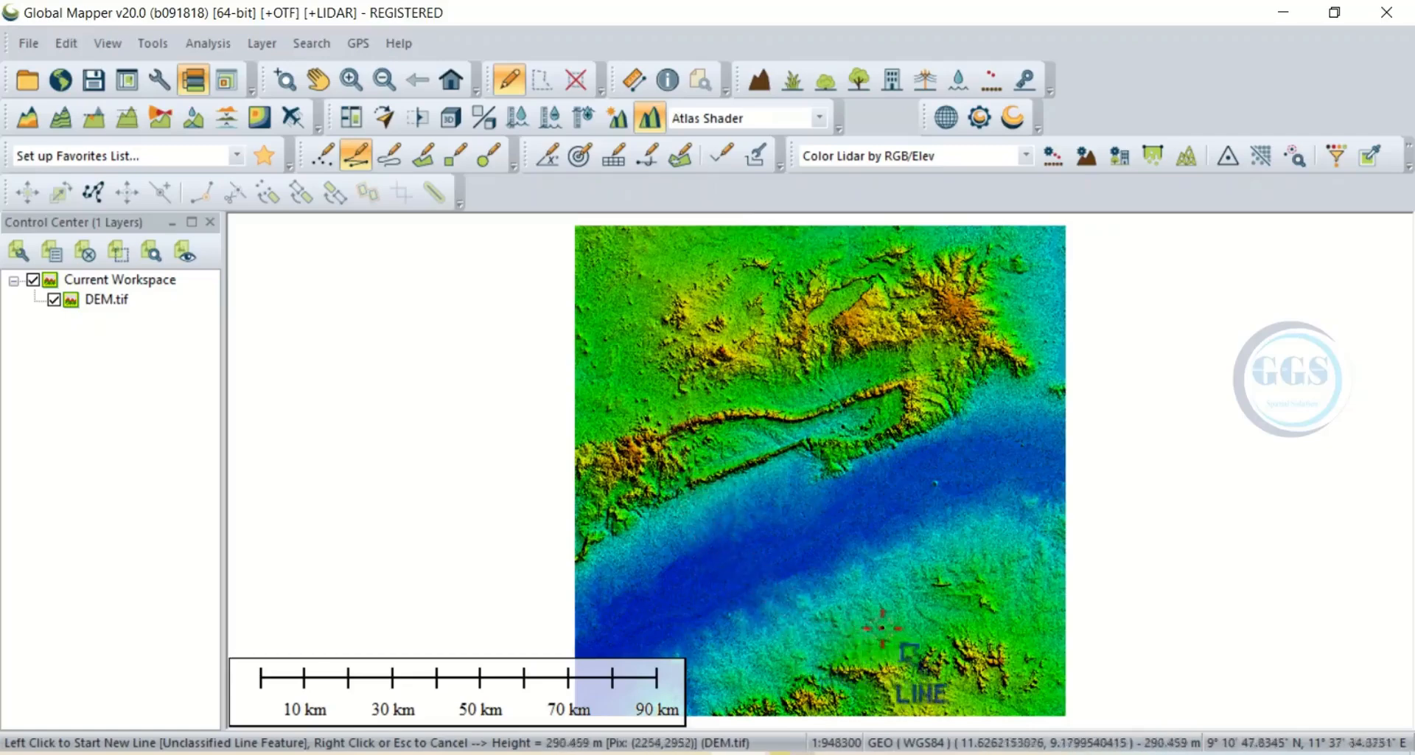
left_click(911, 603)
left_click(914, 541)
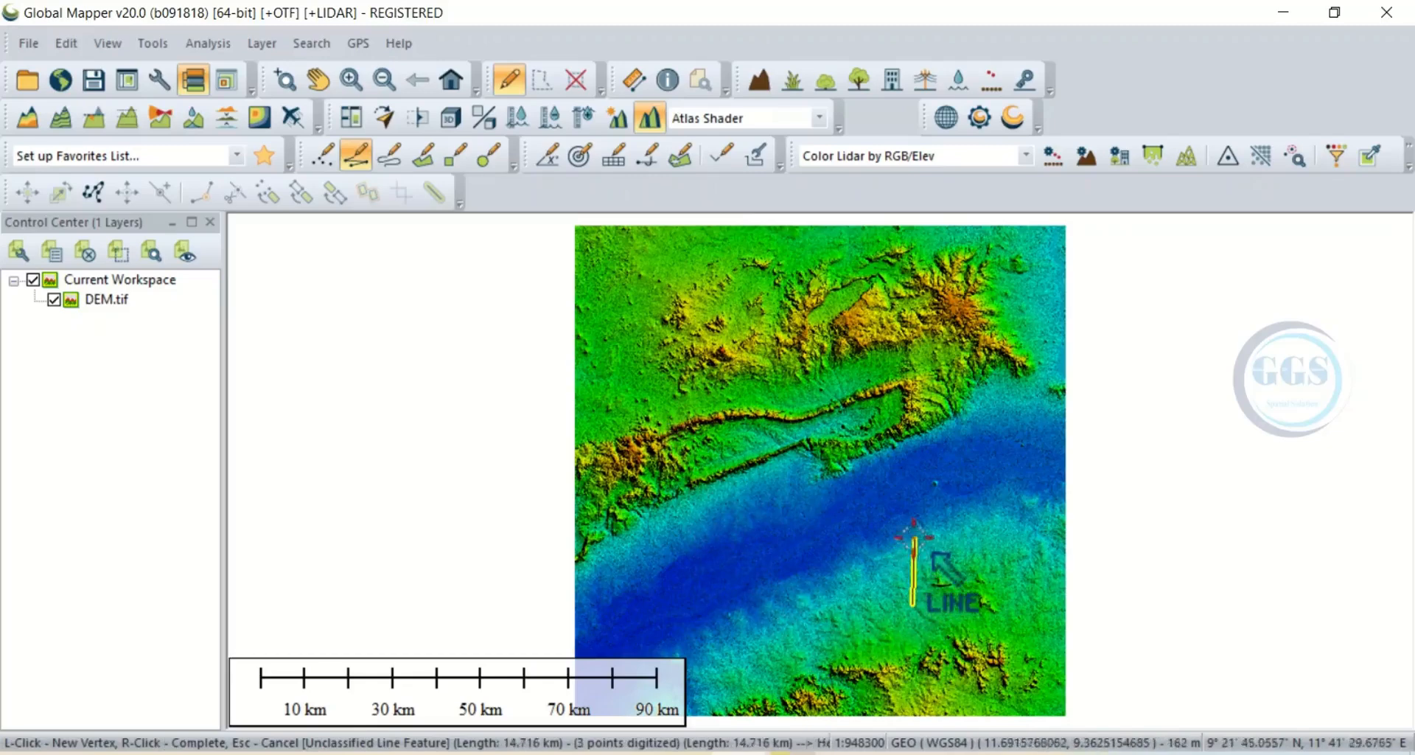
left_click(881, 410)
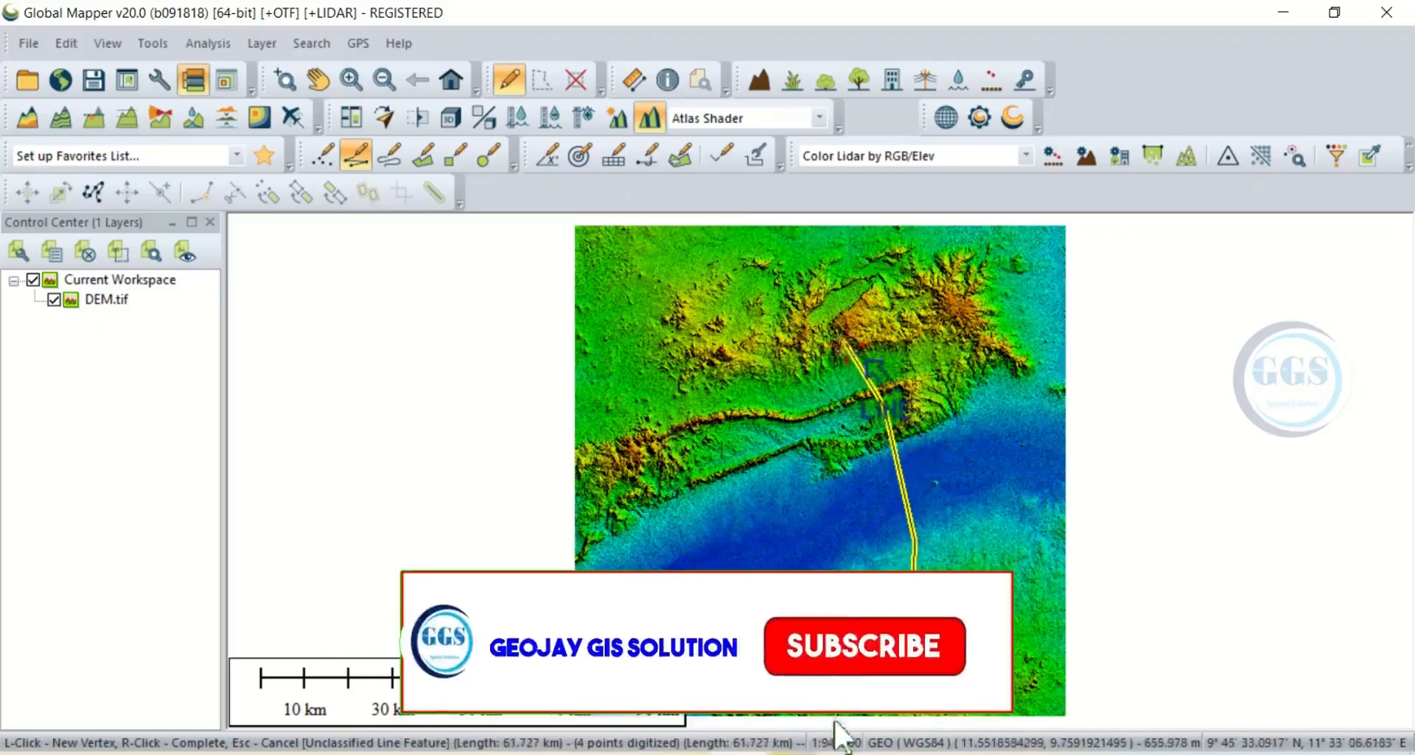
left_click(844, 343)
left_click(737, 365)
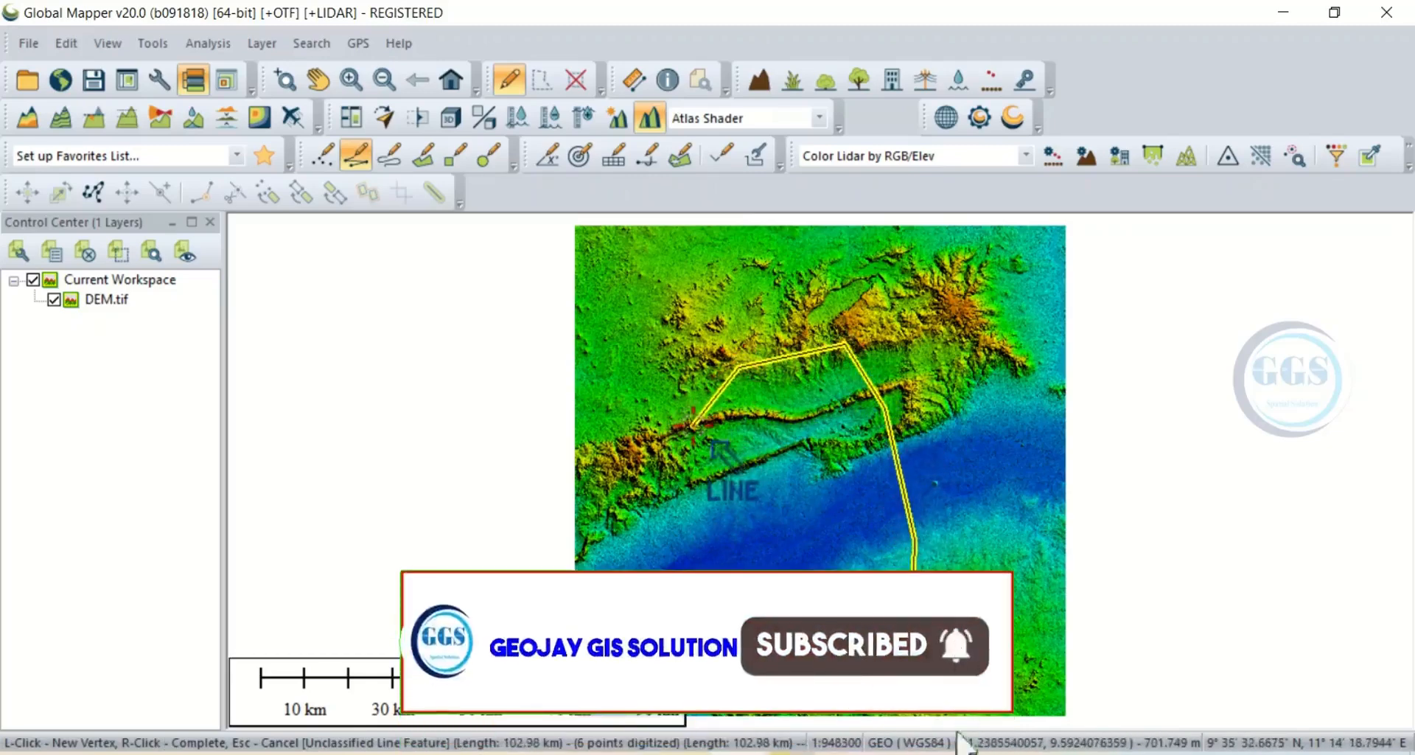
left_click(693, 426)
left_click(697, 520)
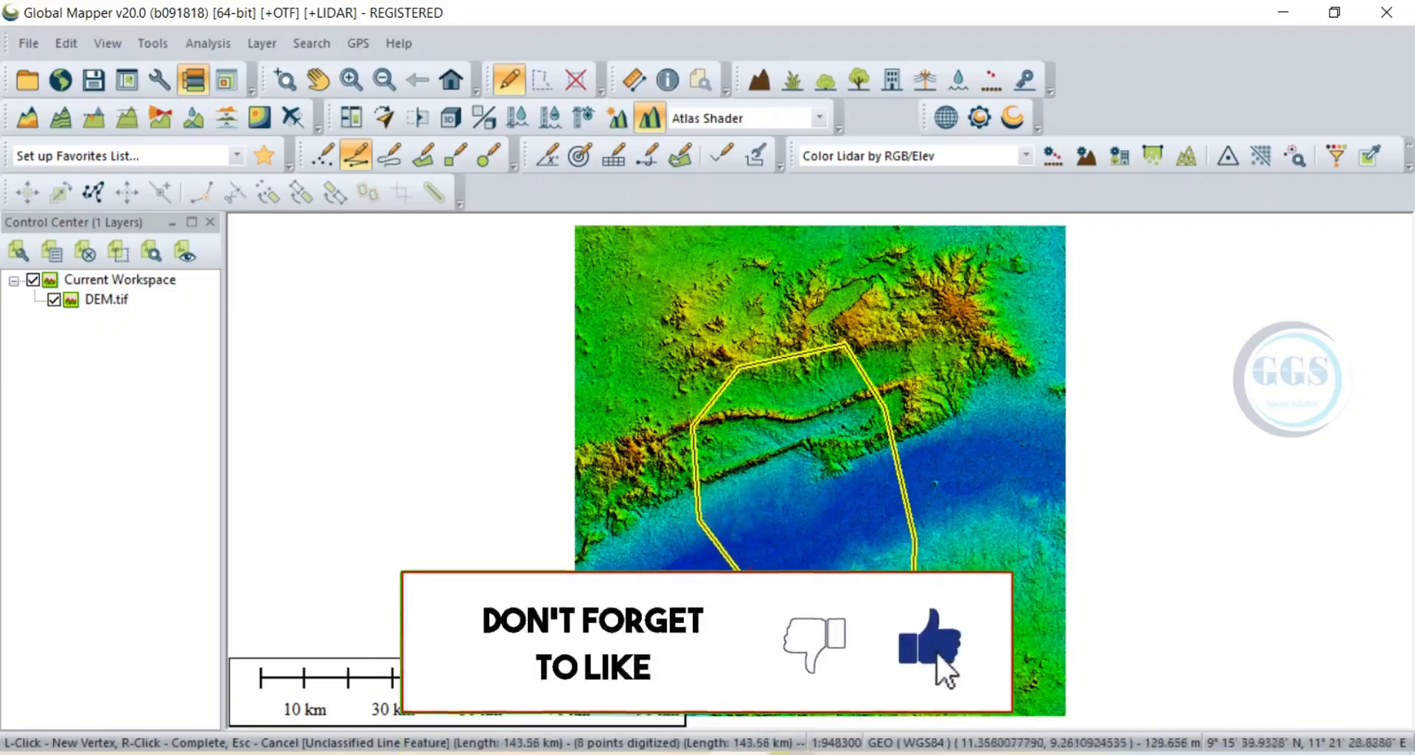
left_click(759, 595)
left_click(841, 640)
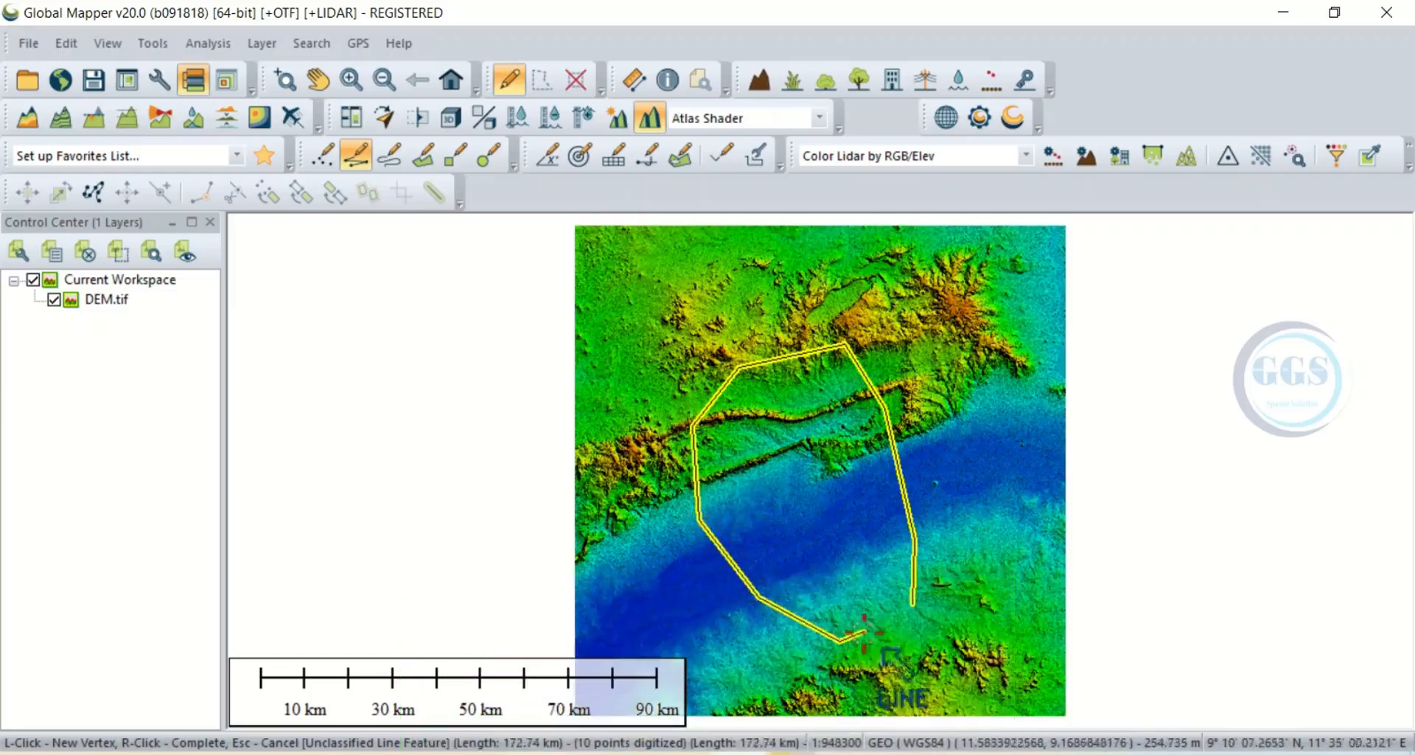
left_click(910, 604)
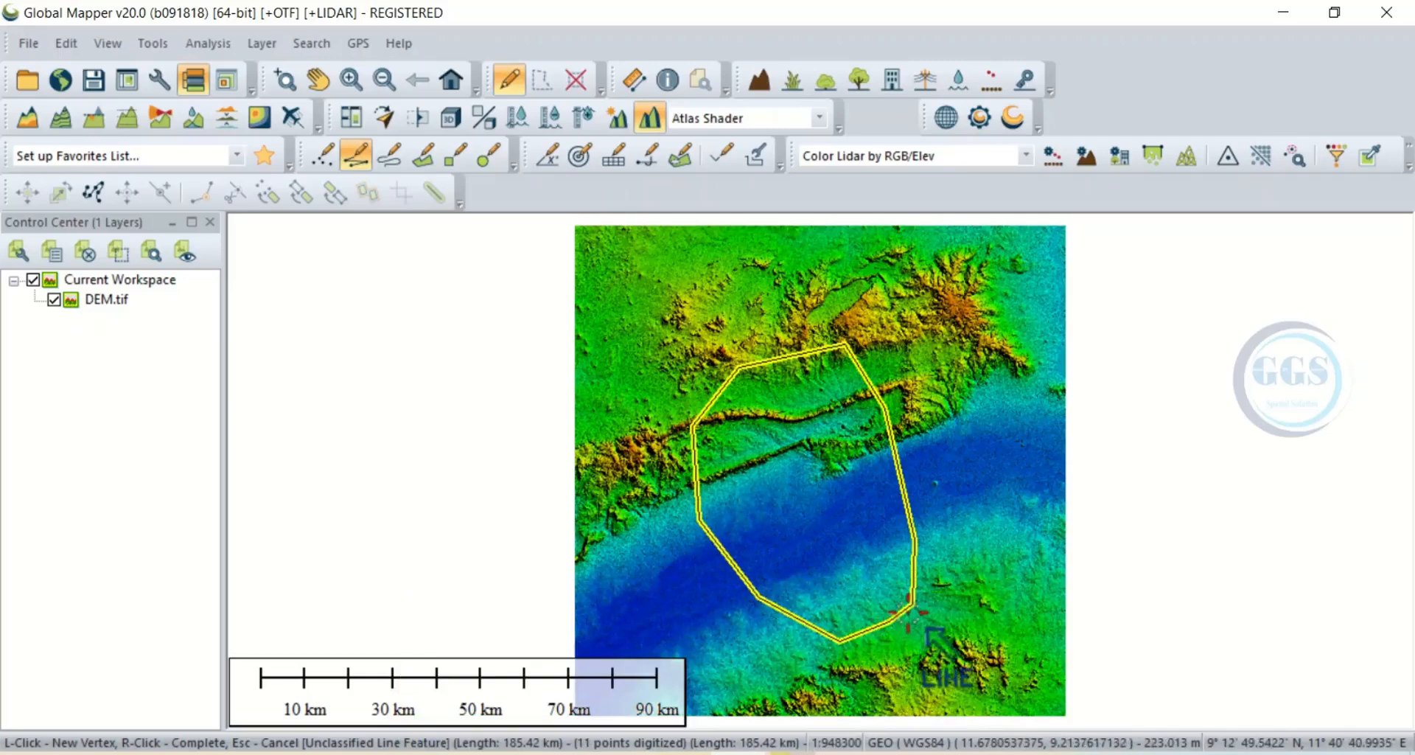
right_click(908, 610)
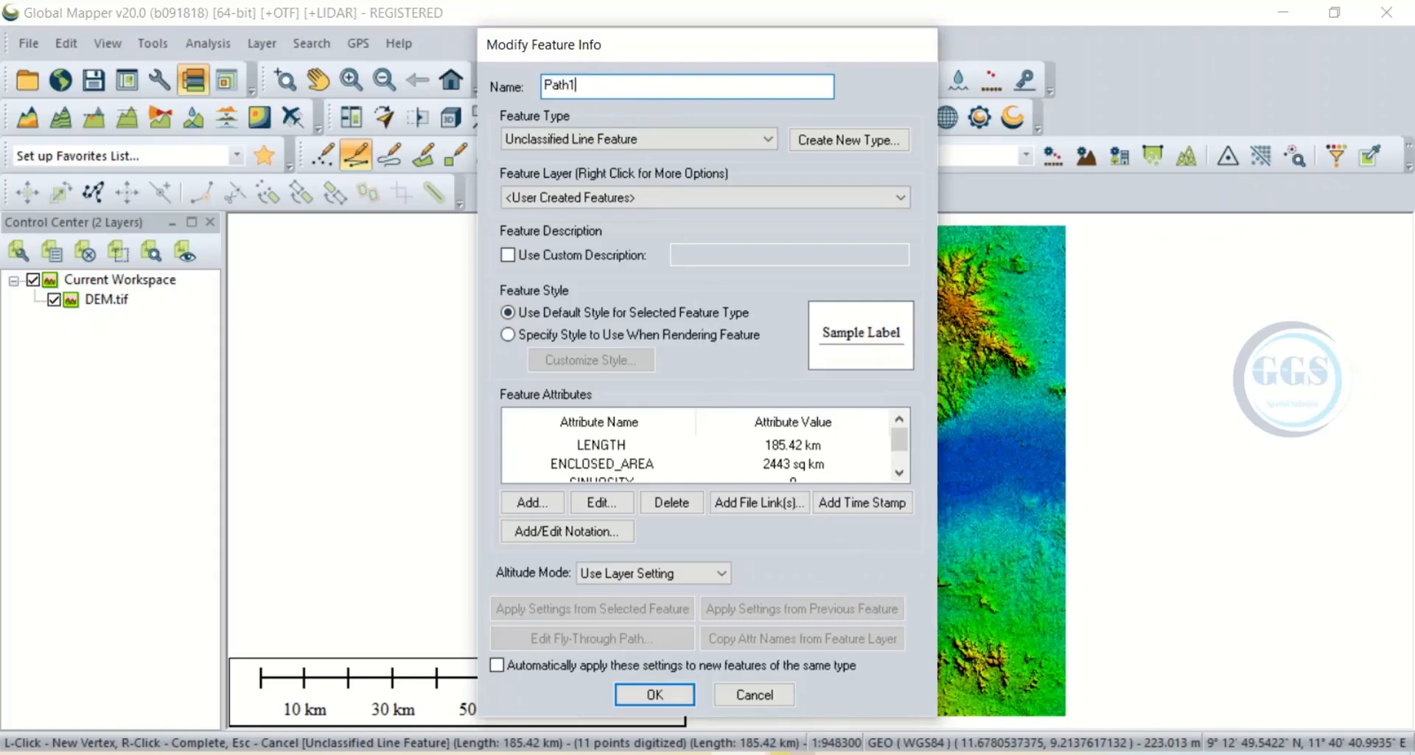
left_click(649, 696)
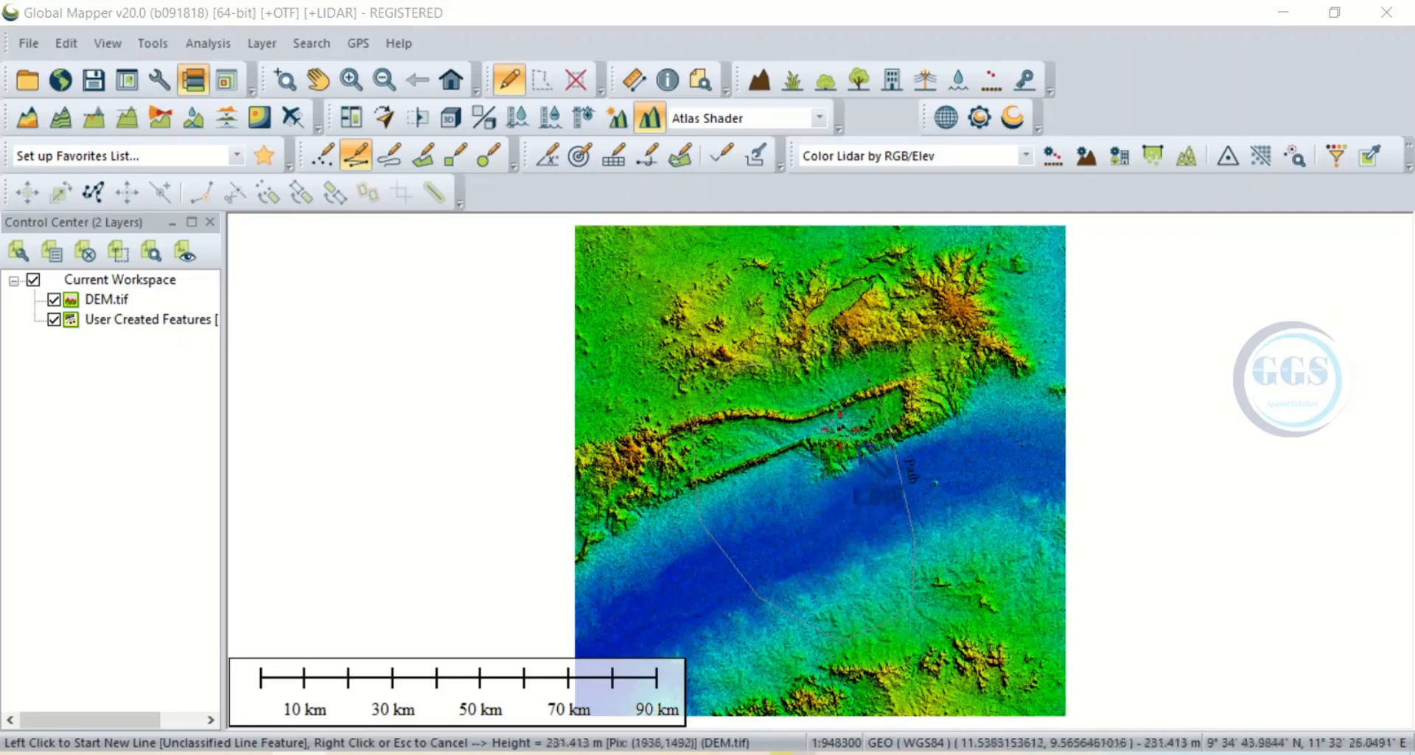
Step: Set the line's fly-through duration to 50 seconds, generate its fly-through data and accept the path properties
left_click(289, 118)
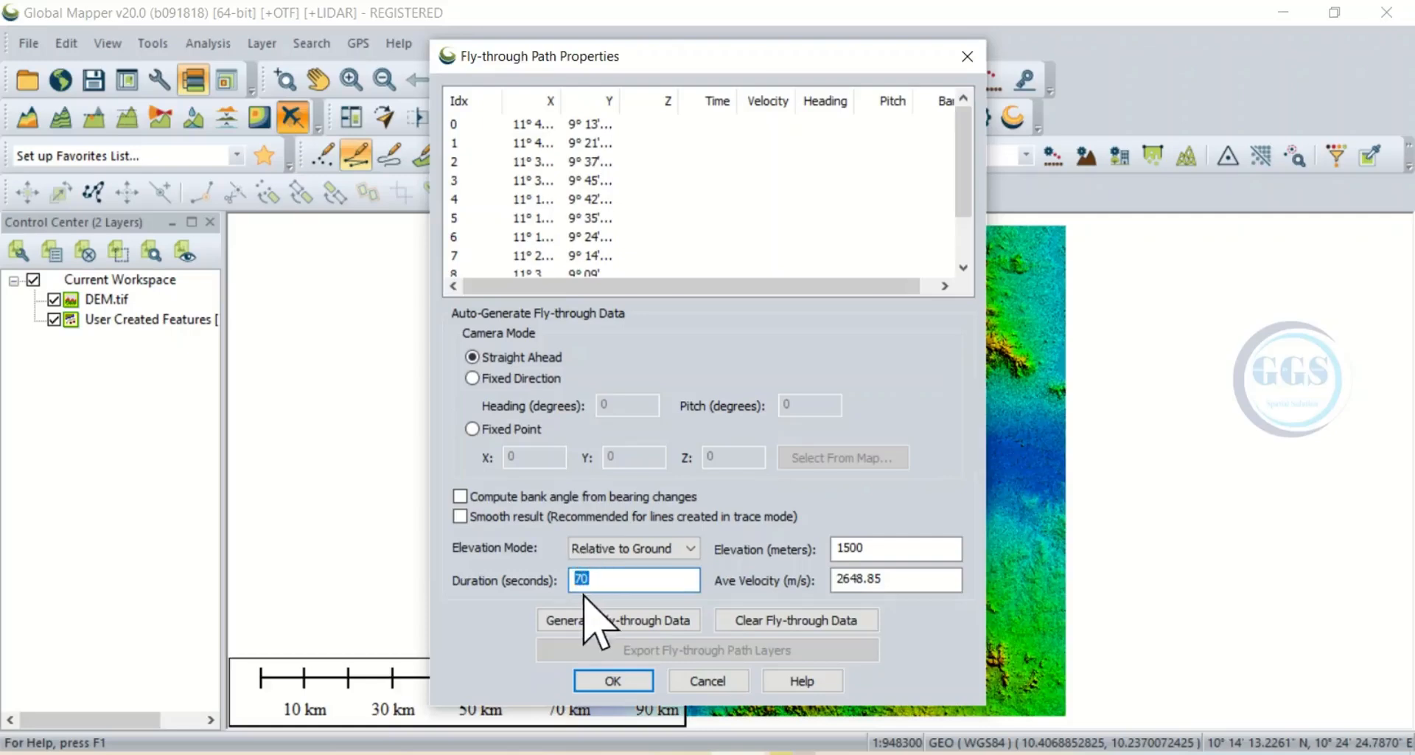
type("5")
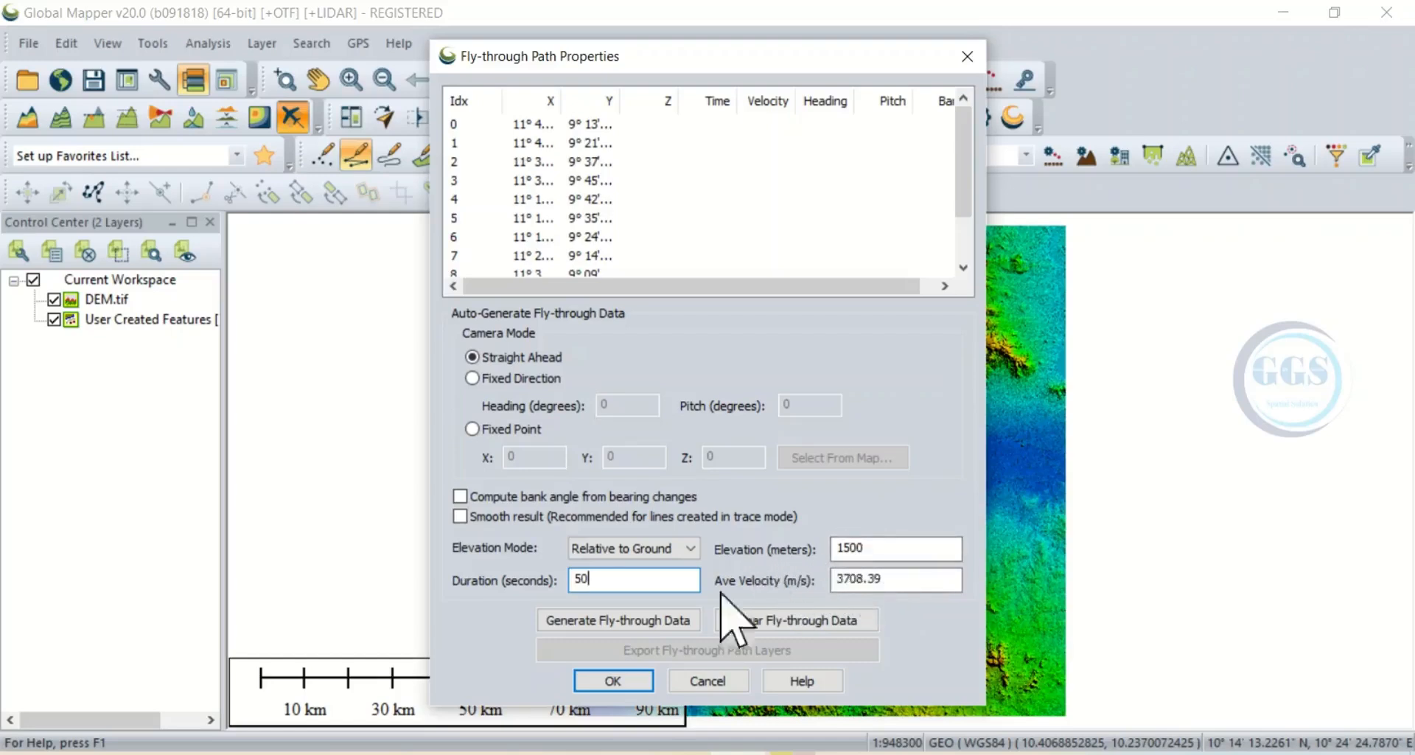
left_click(859, 553)
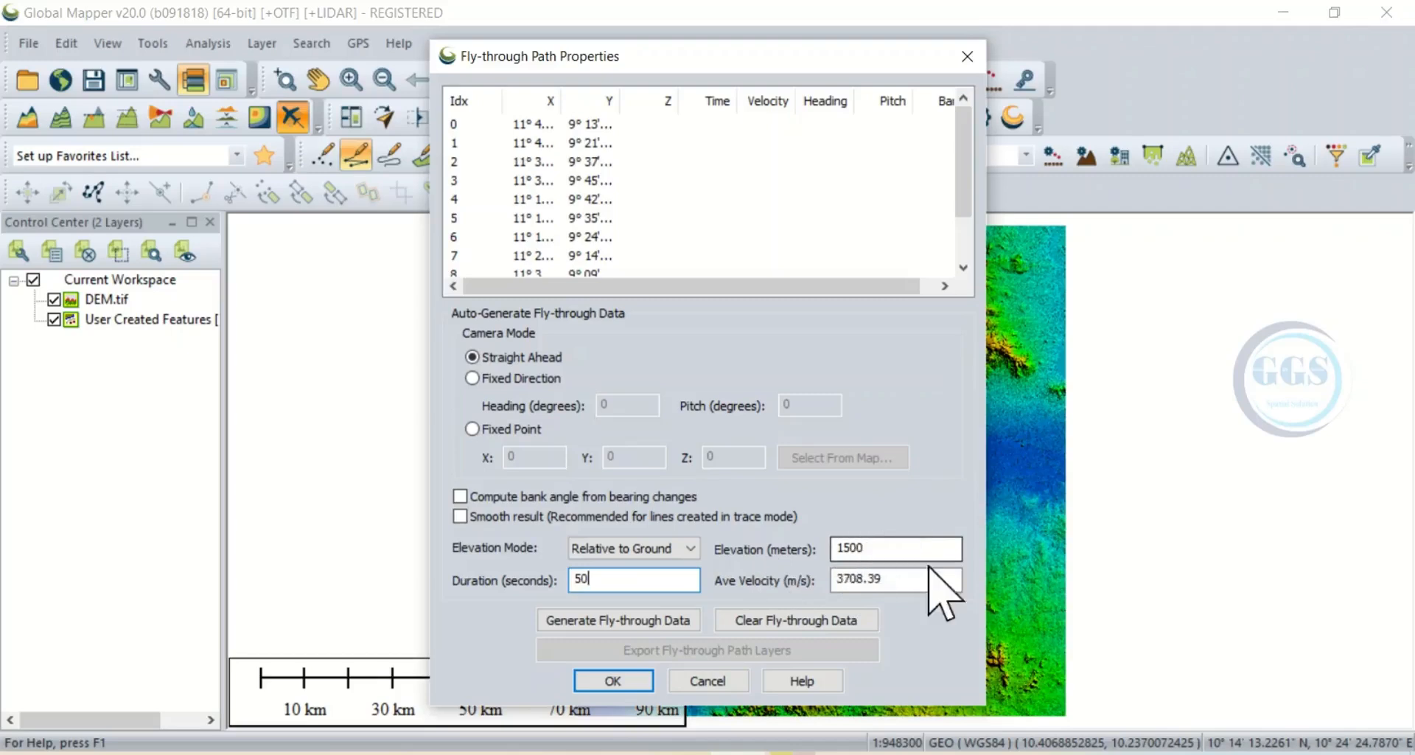
left_click(631, 625)
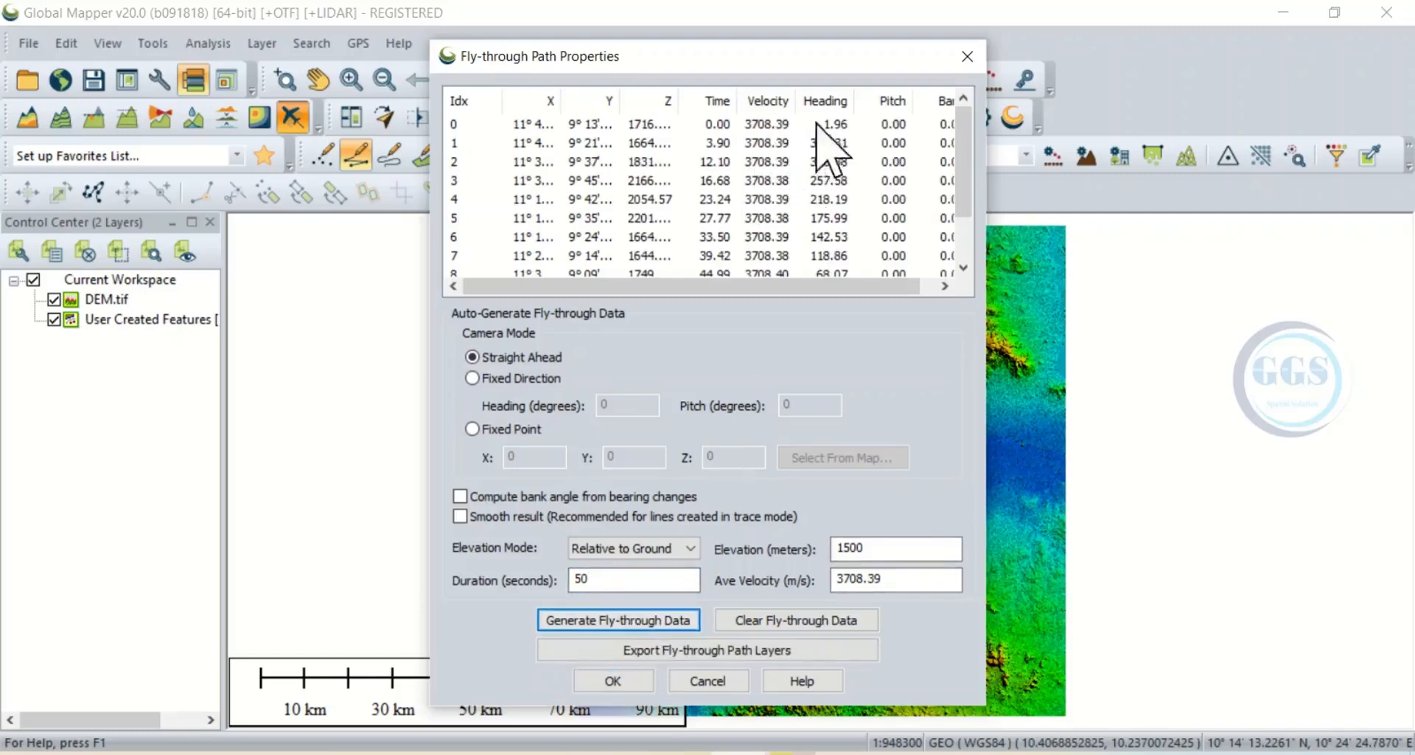
left_click_drag(840, 285, 895, 287)
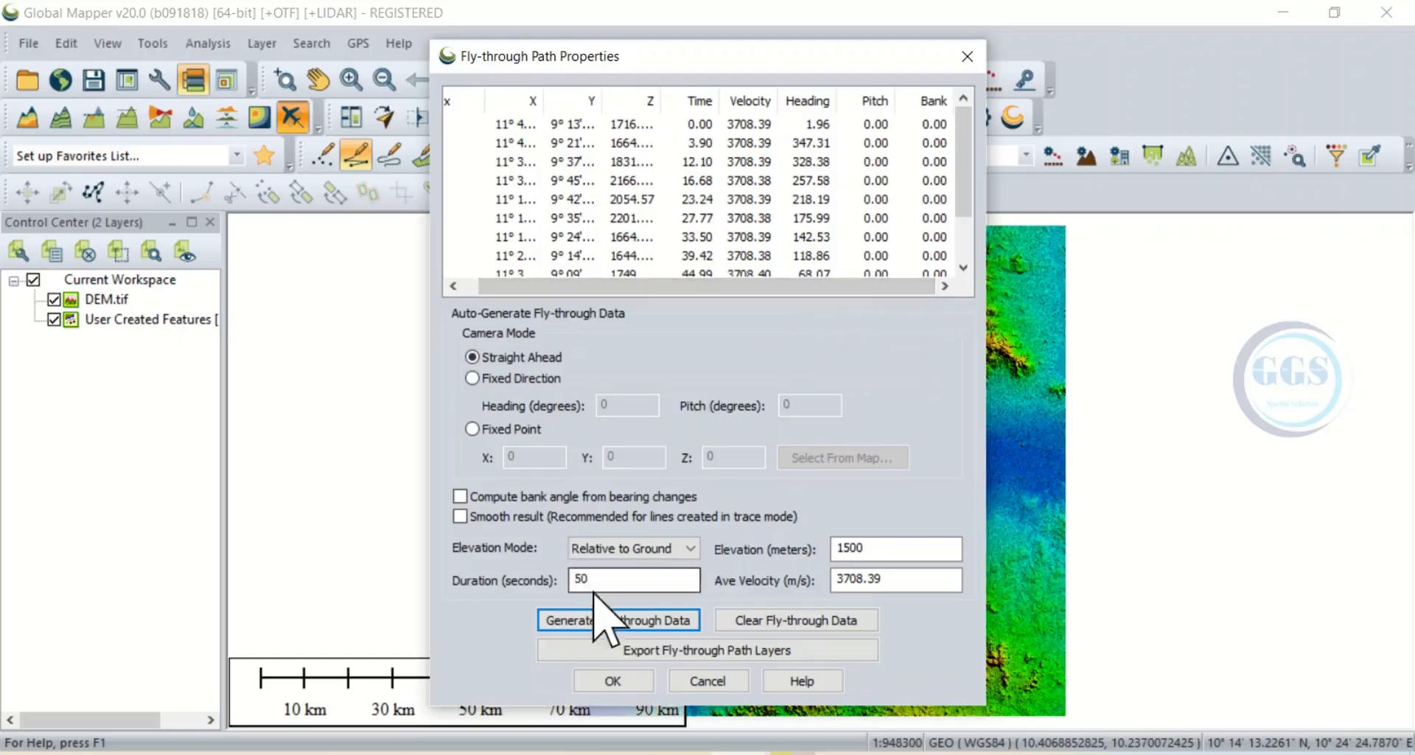
left_click(625, 682)
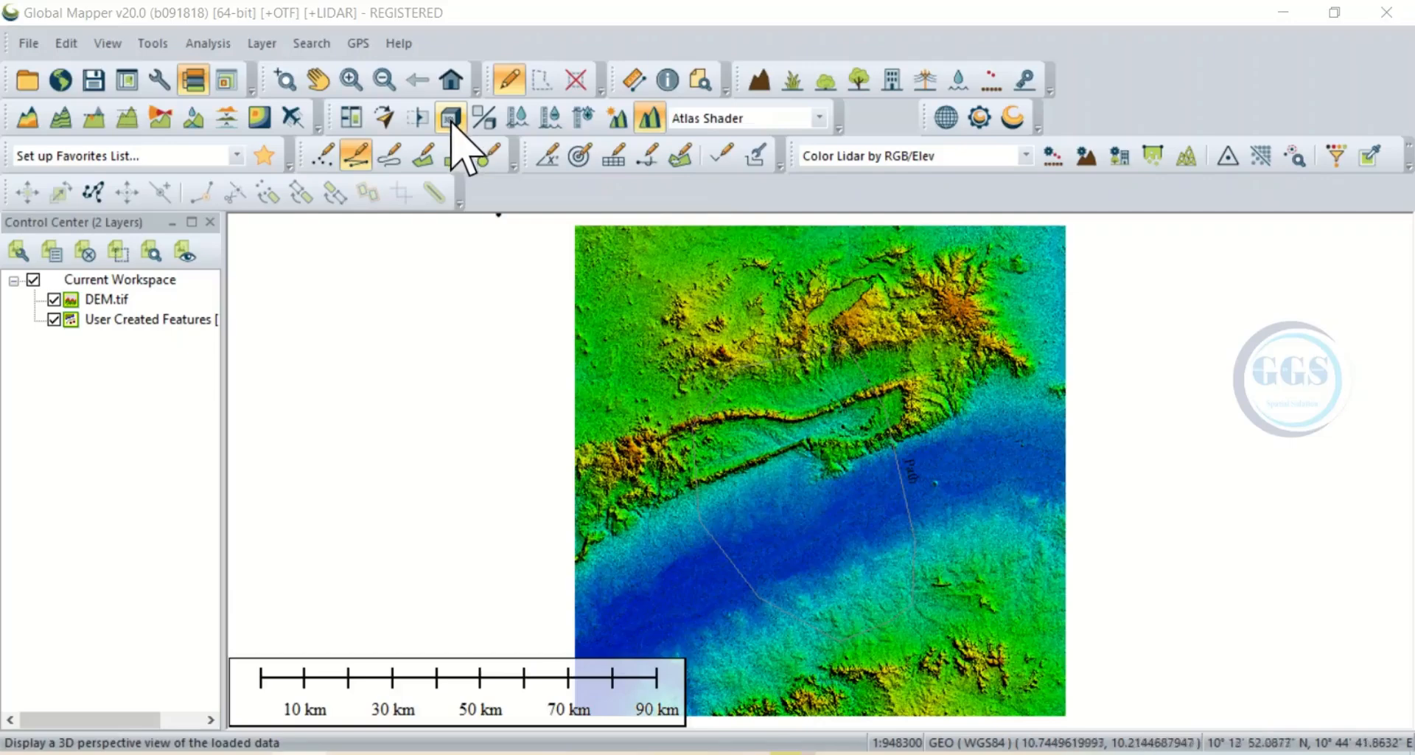
Step: Show the loaded terrain in a 3D view
left_click(108, 45)
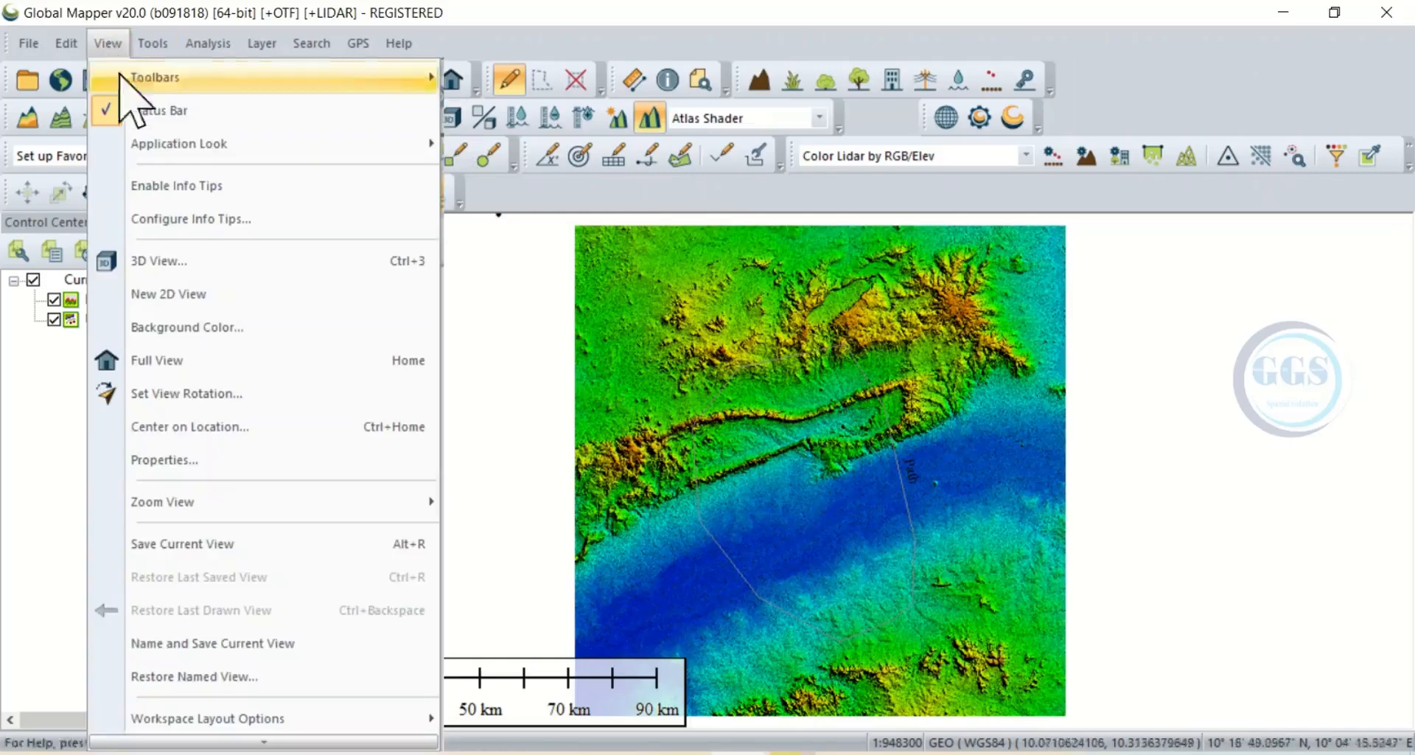
left_click(162, 263)
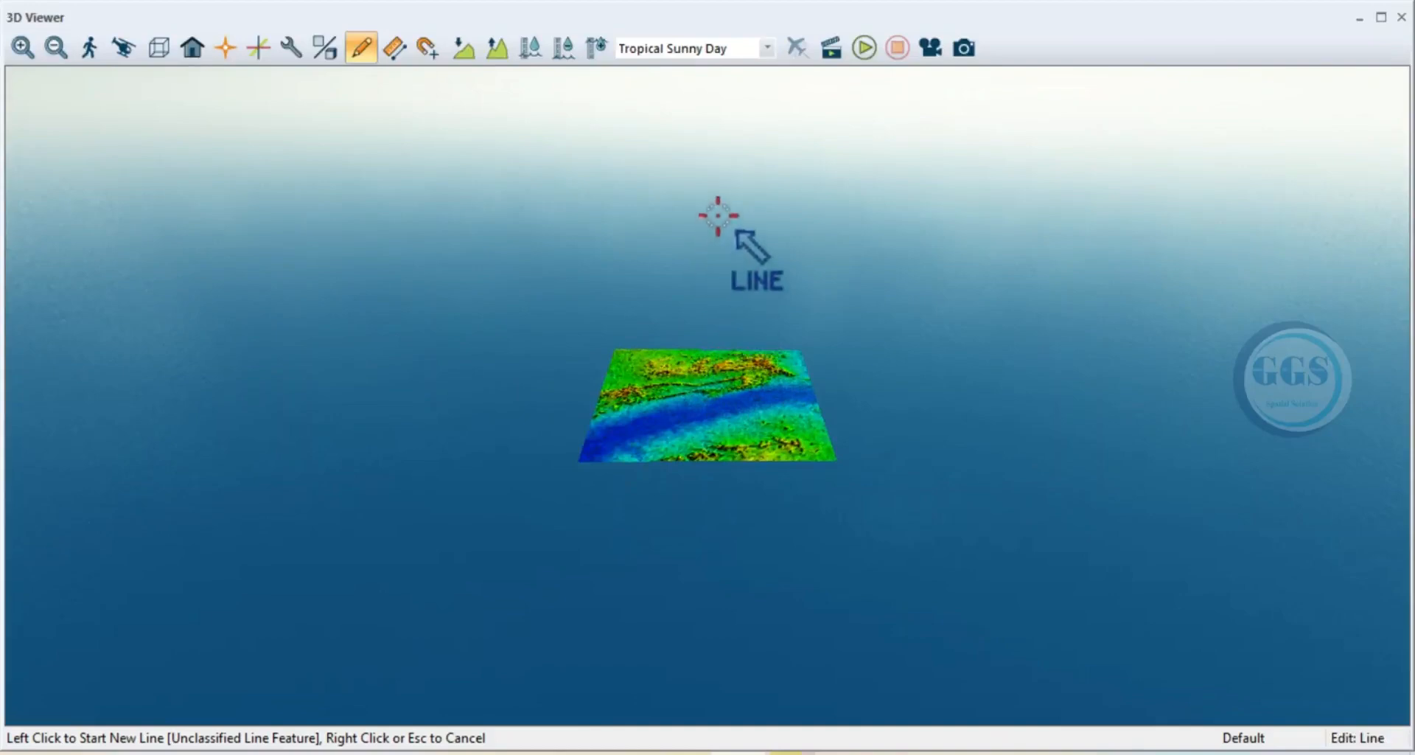
Step: Try the Thick Clouds Water background in the 3D view and restore Tropical Sunny Day
left_click(768, 48)
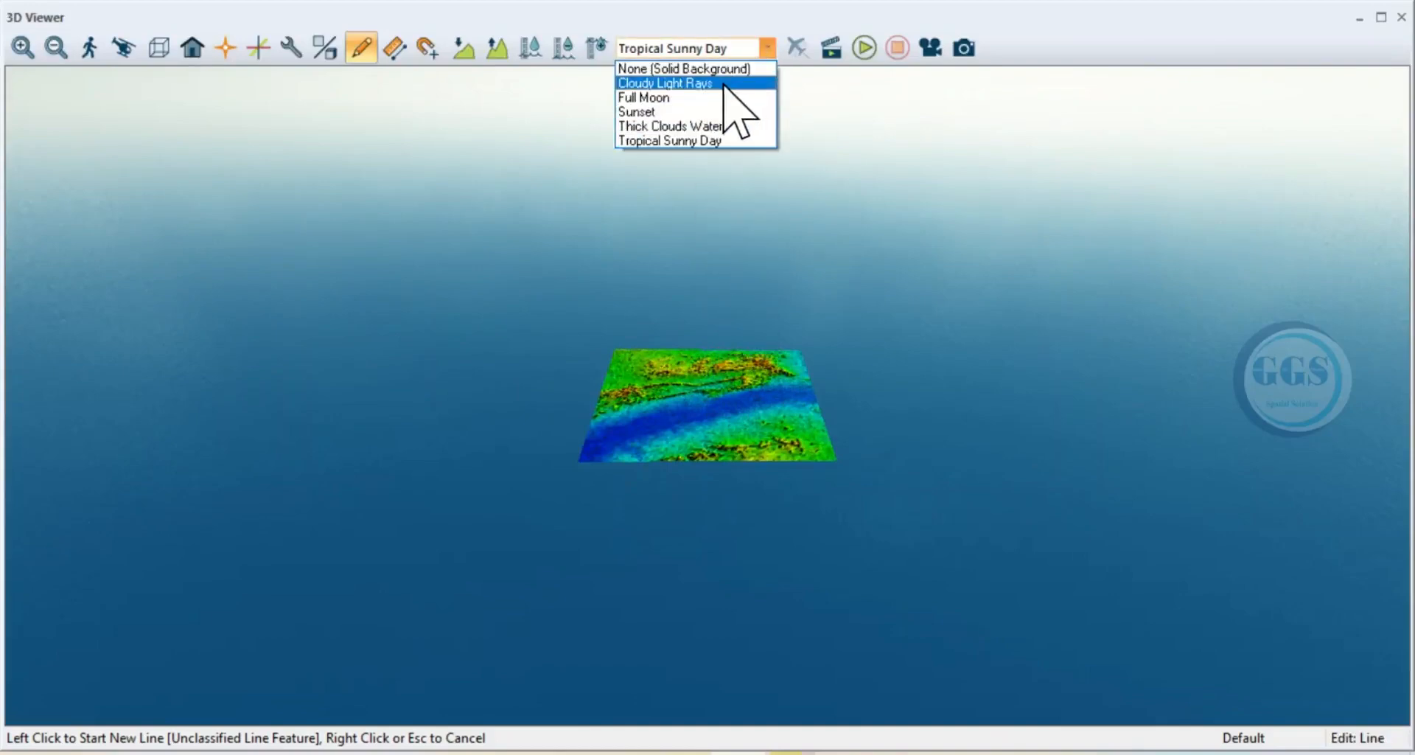
left_click(677, 126)
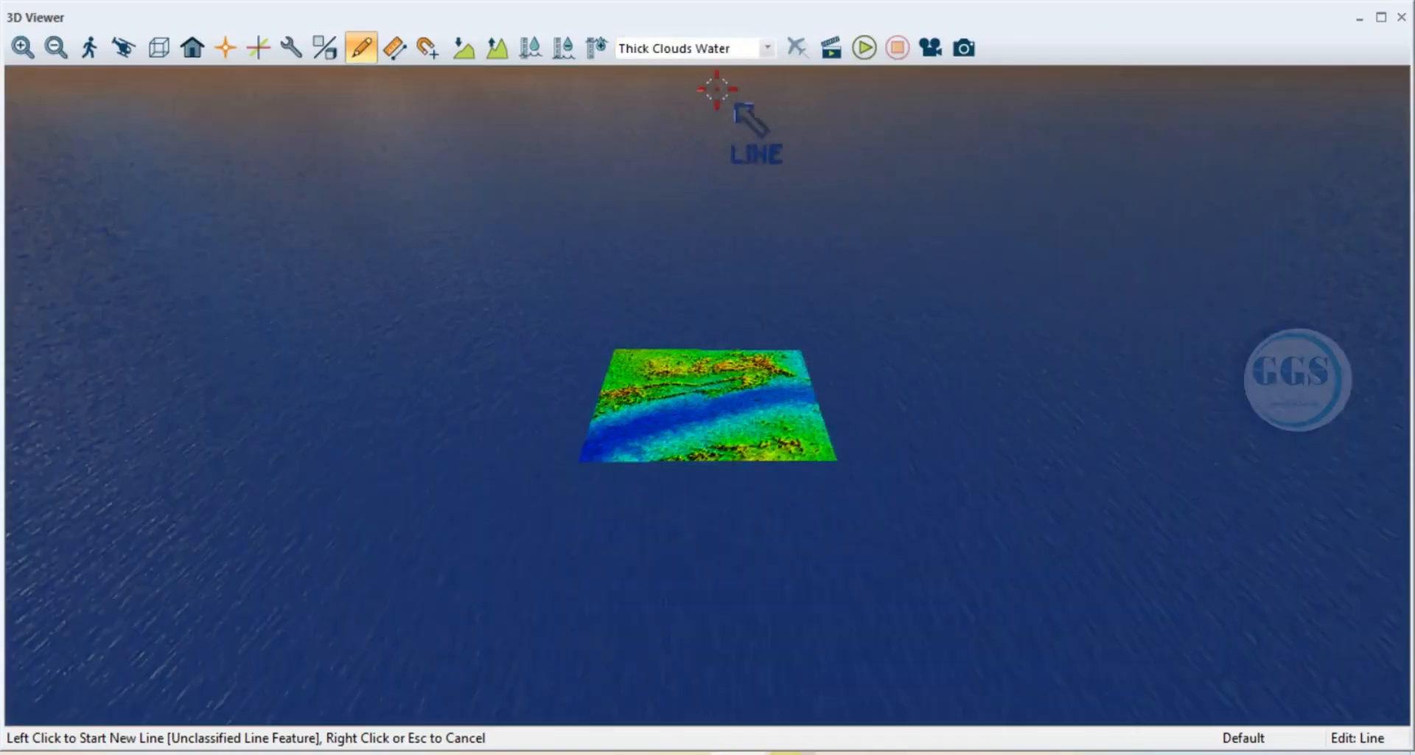
left_click(767, 49)
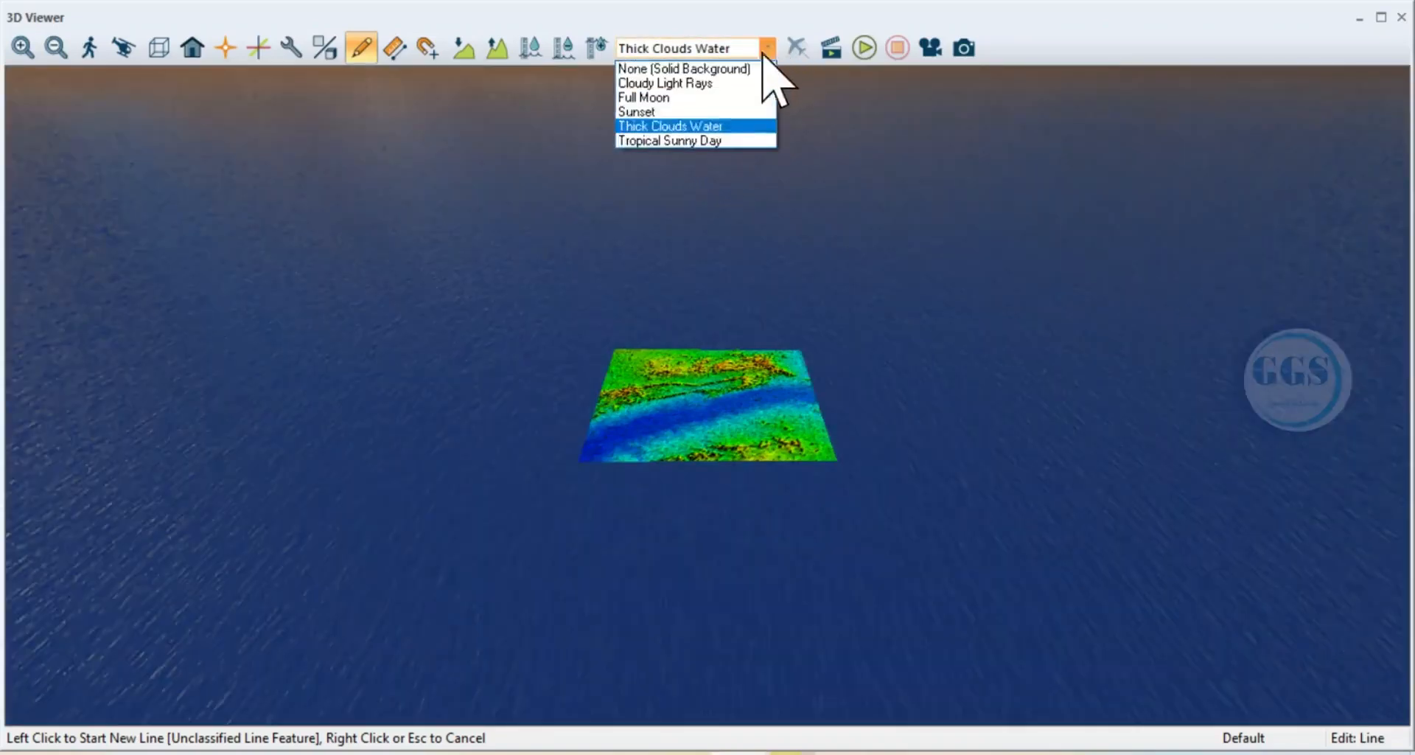
left_click(687, 139)
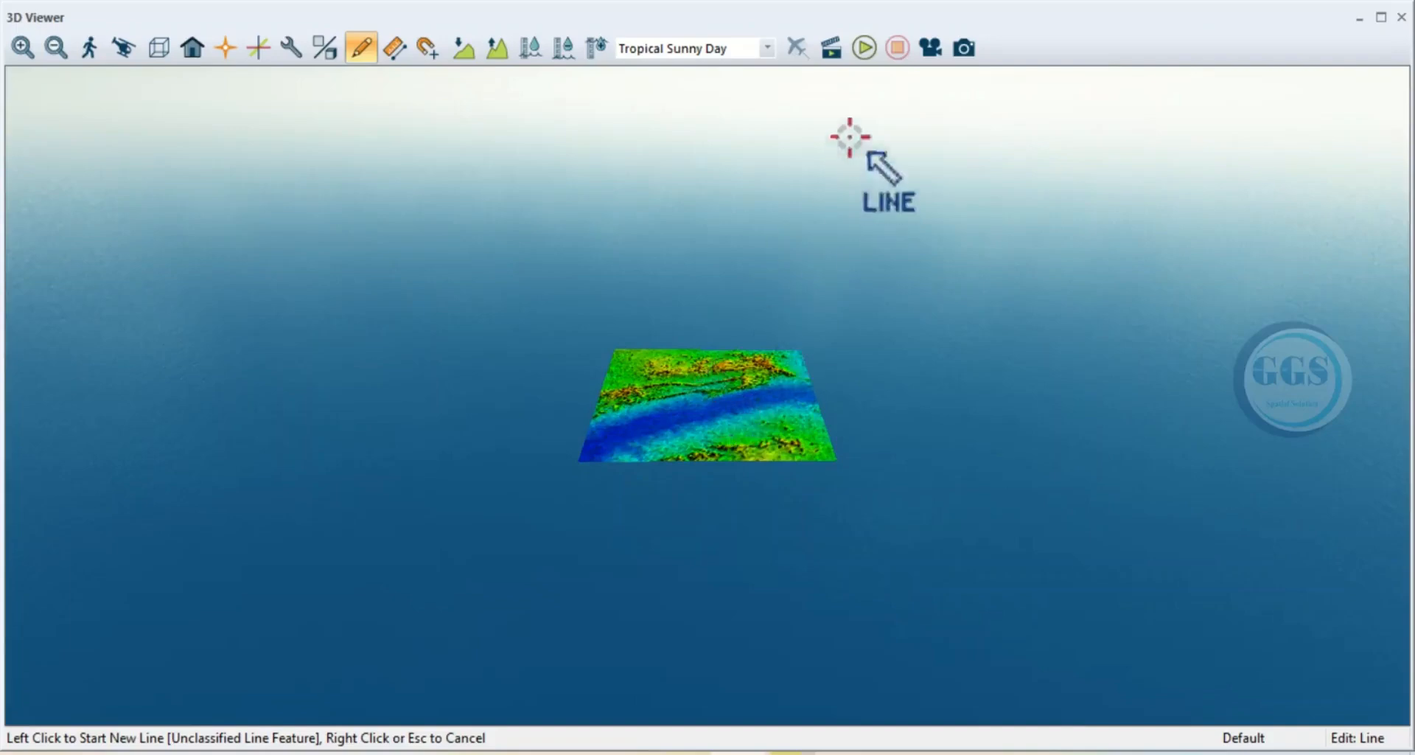
Step: Play the fly-through for all paths without looping, and close the 3D view after watching it
left_click(865, 49)
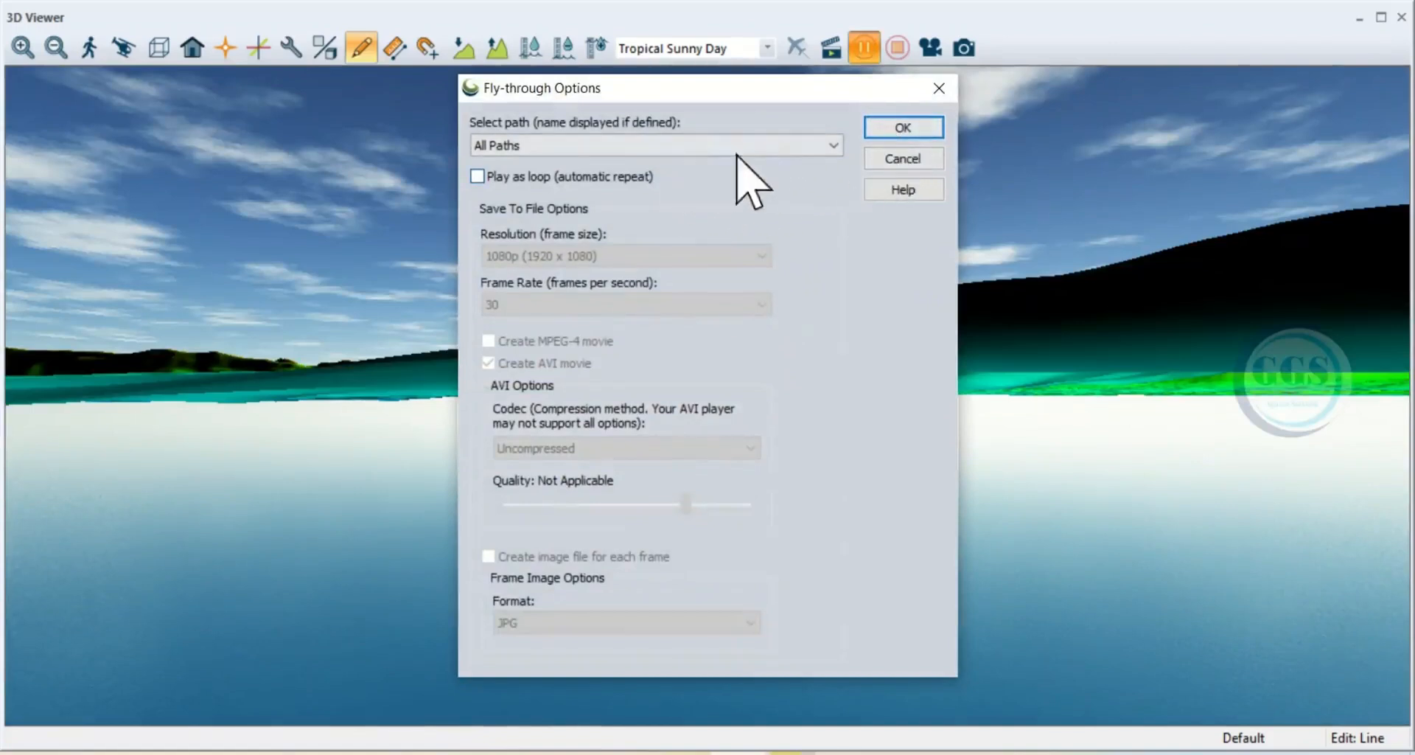
left_click(900, 128)
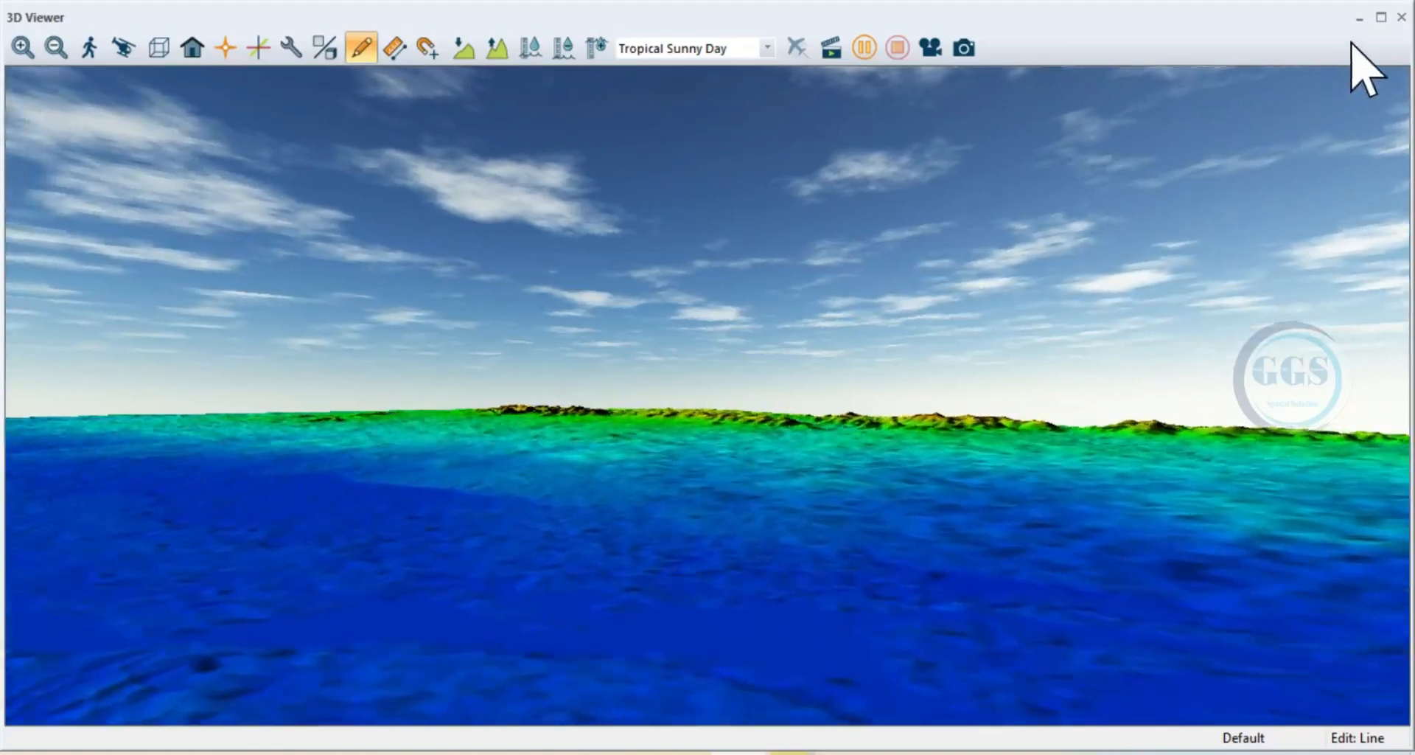
left_click(1401, 18)
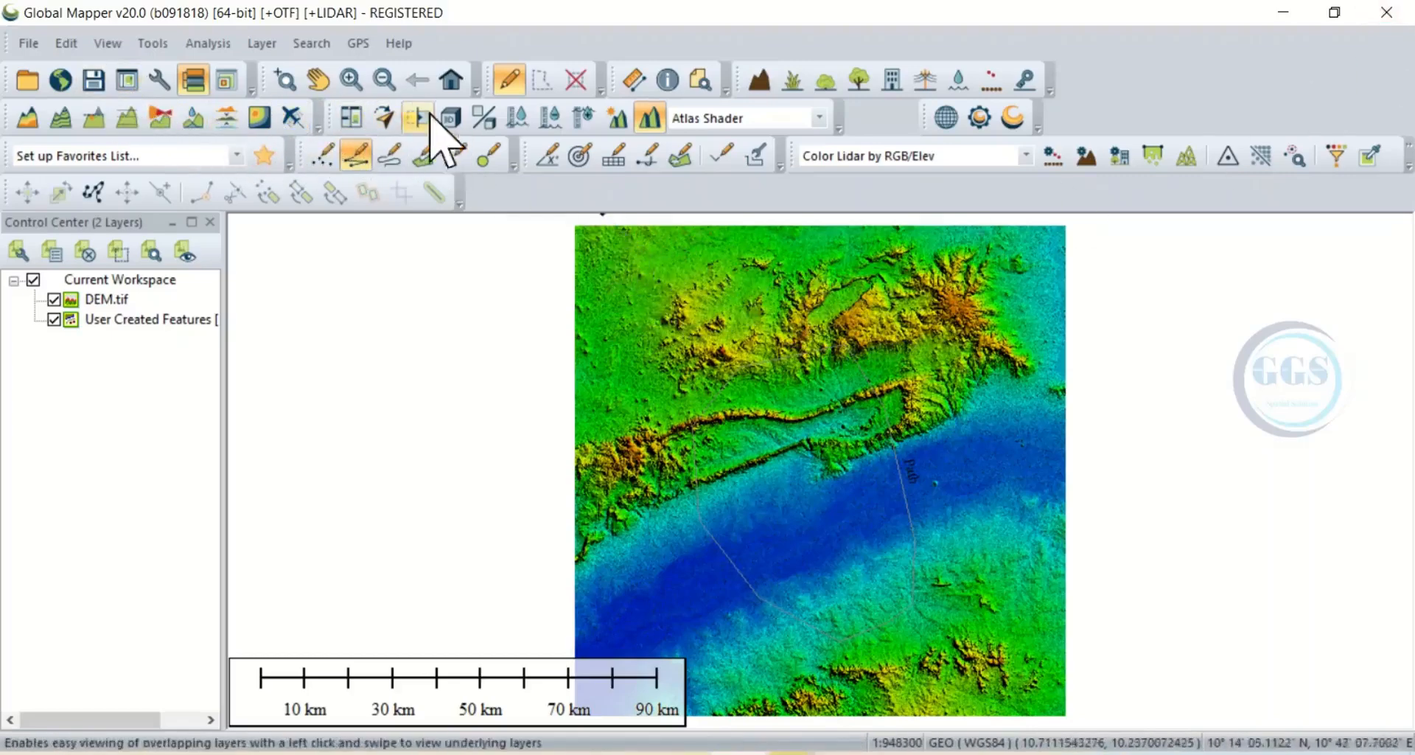
Step: Reopen the 3D view and set up the fly-through video export at 1080p (1920 x 1080) and 30 frames per second as an uncompressed AVI
left_click(457, 122)
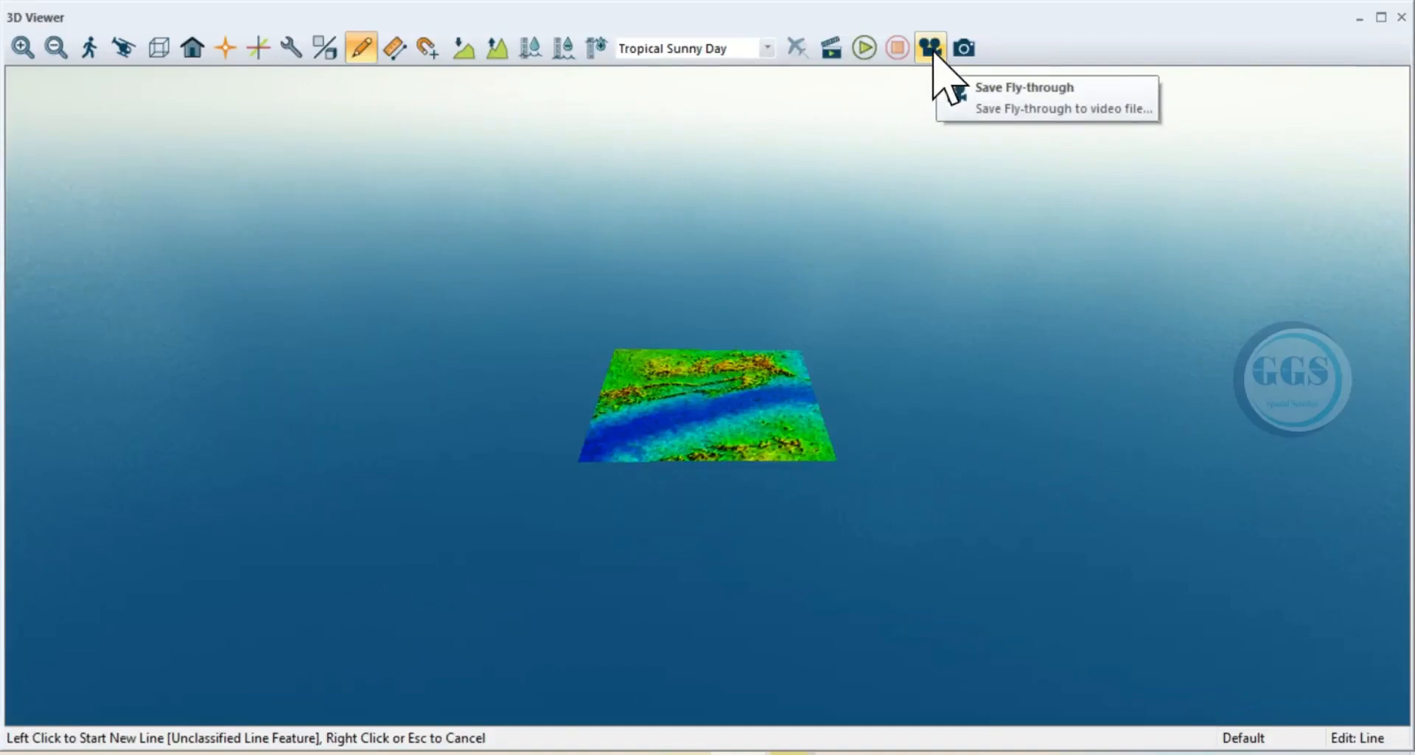
left_click(933, 52)
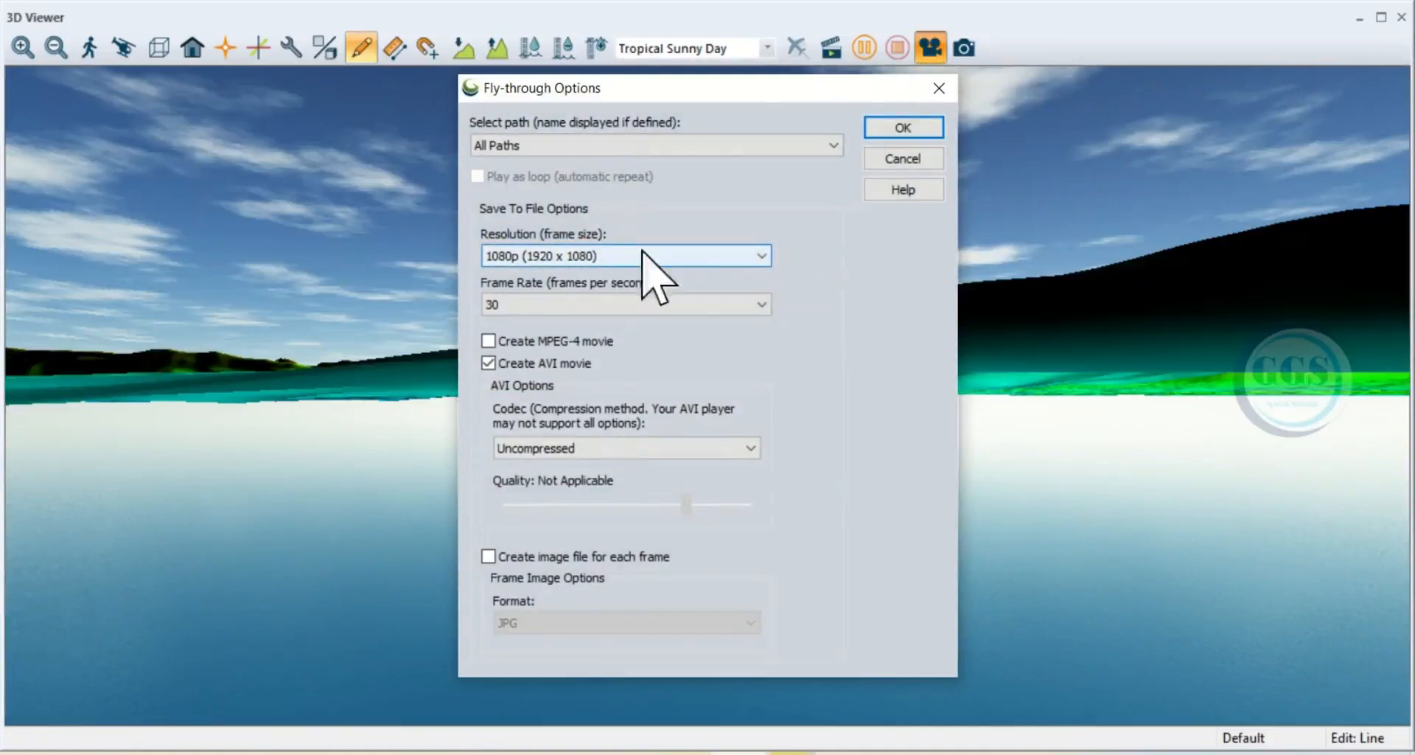
left_click(762, 256)
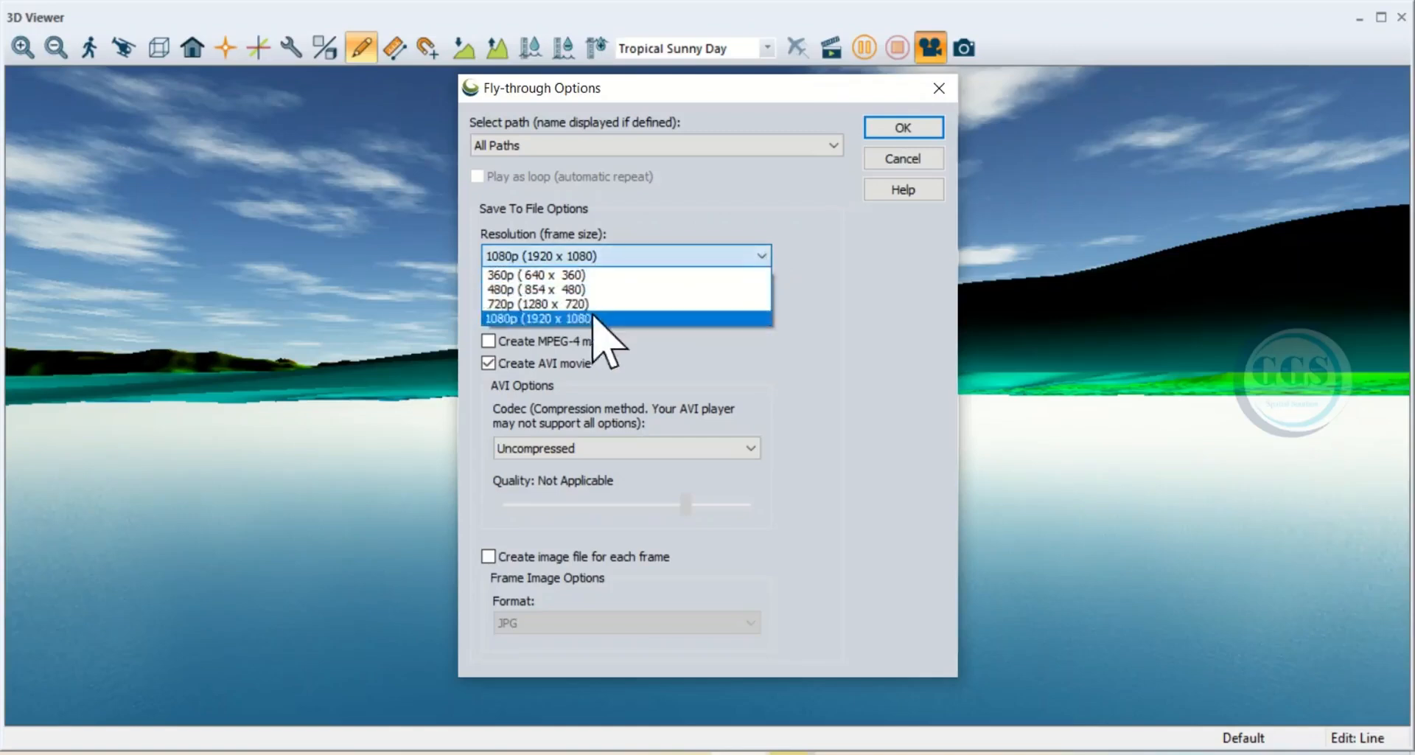
left_click(525, 319)
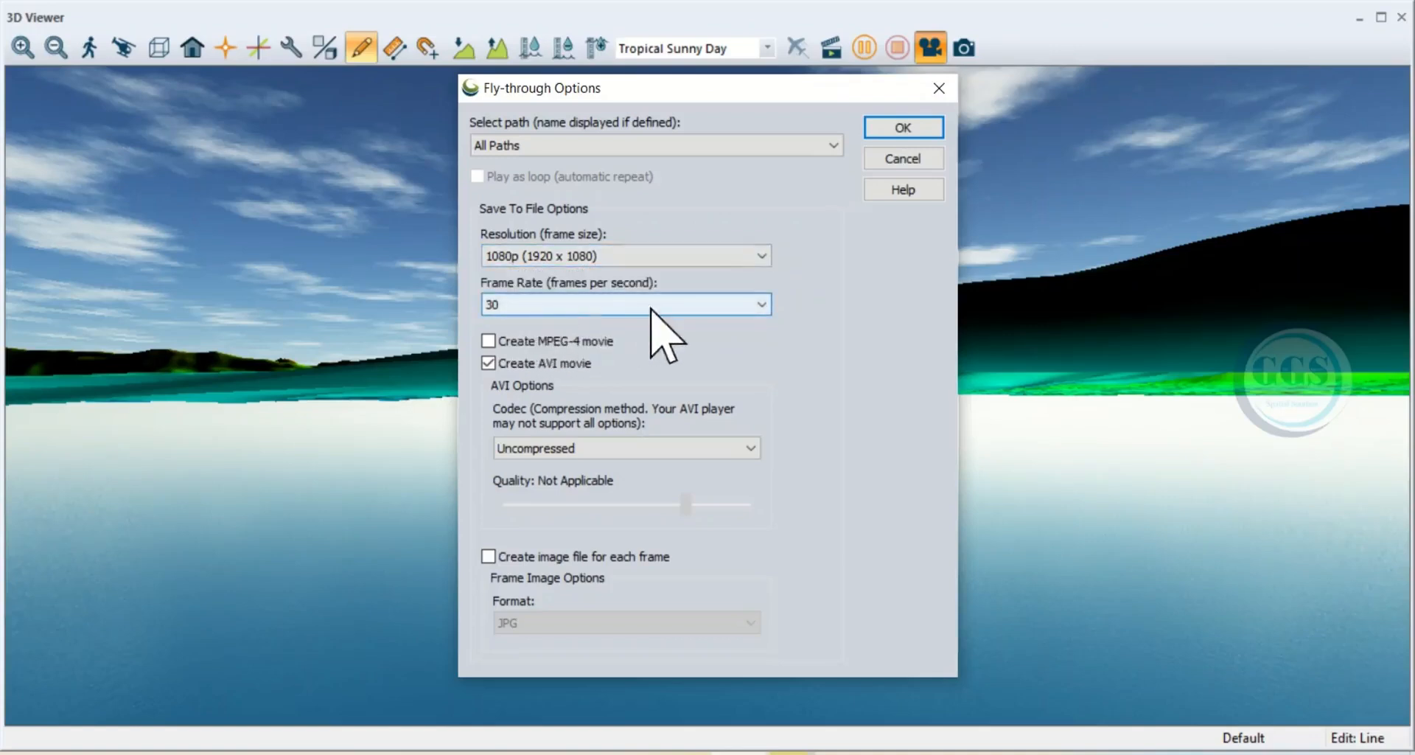
left_click(759, 305)
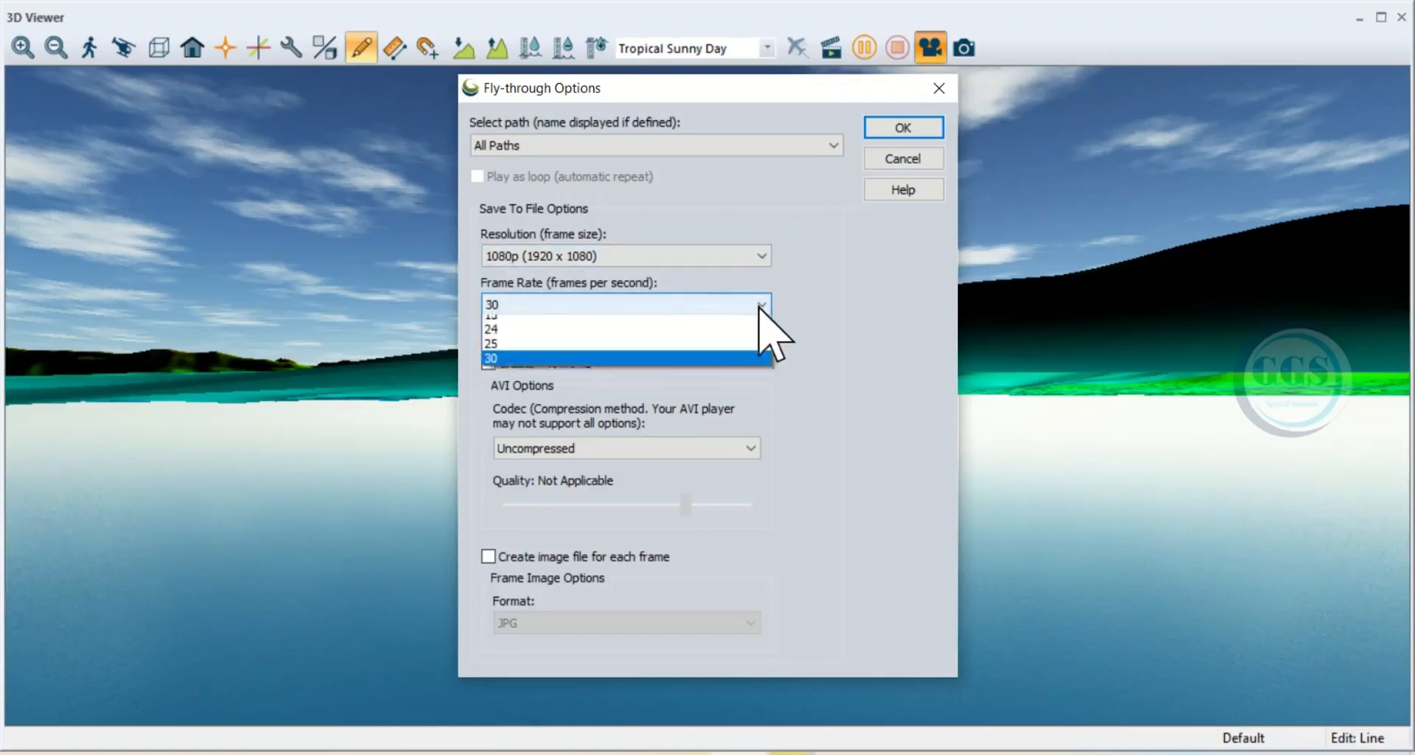
left_click(502, 367)
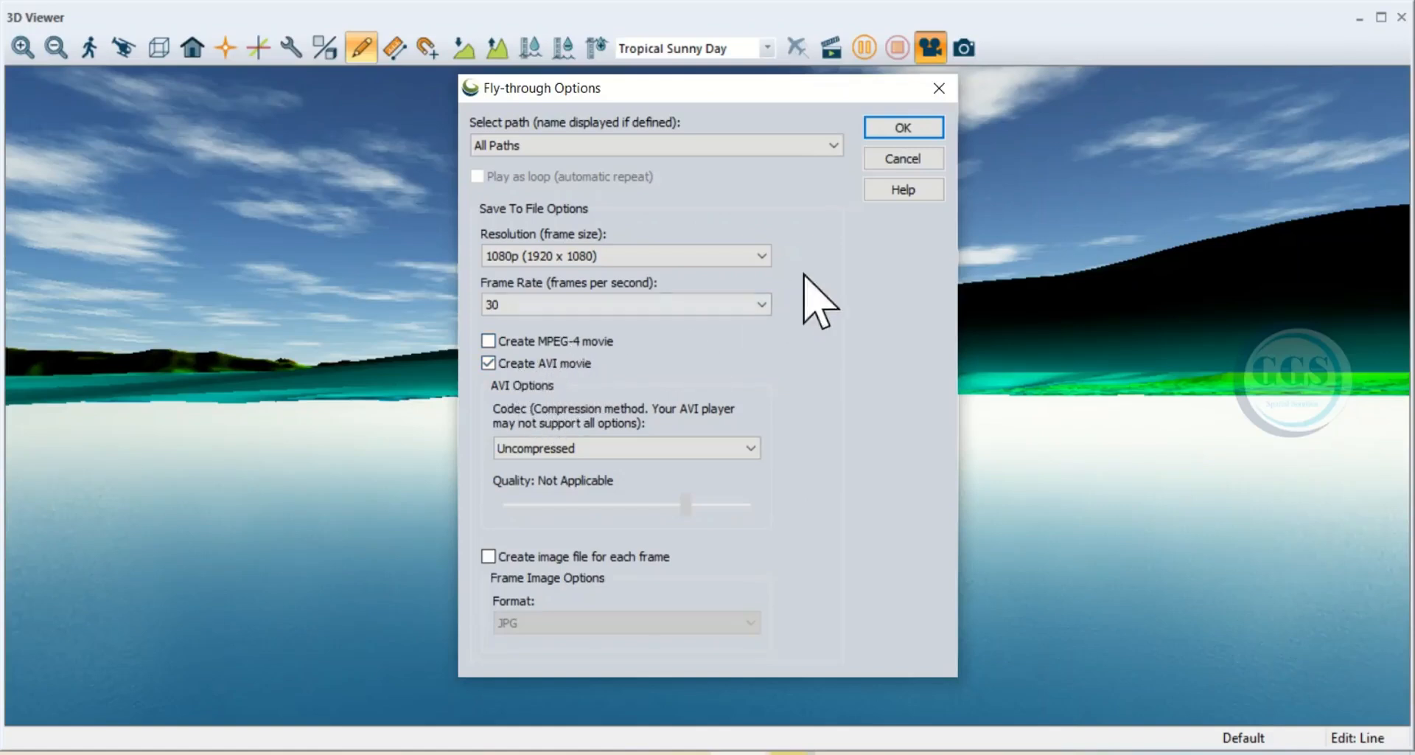
left_click(905, 125)
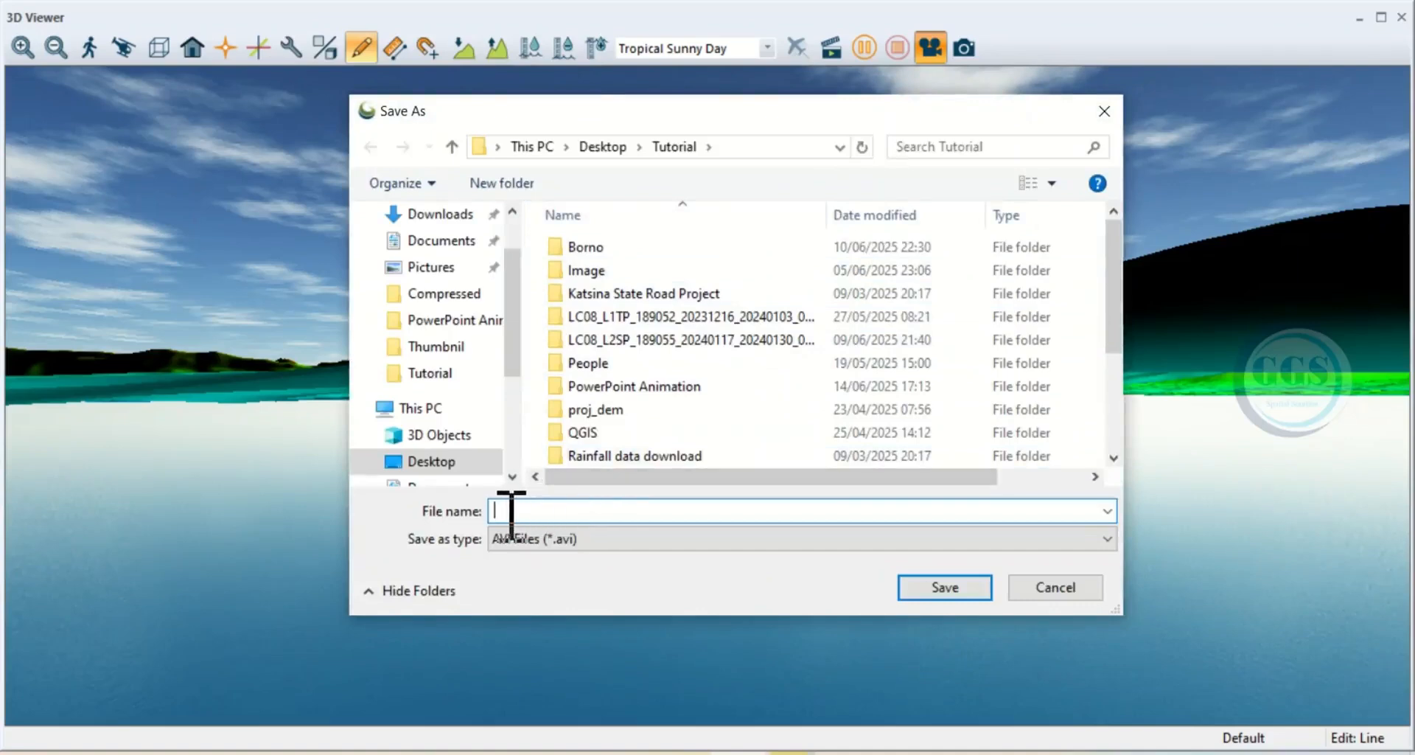
Step: Save the fly-through video as F1y in the Tutorial folder and close the 3D view once it is exported
type("F")
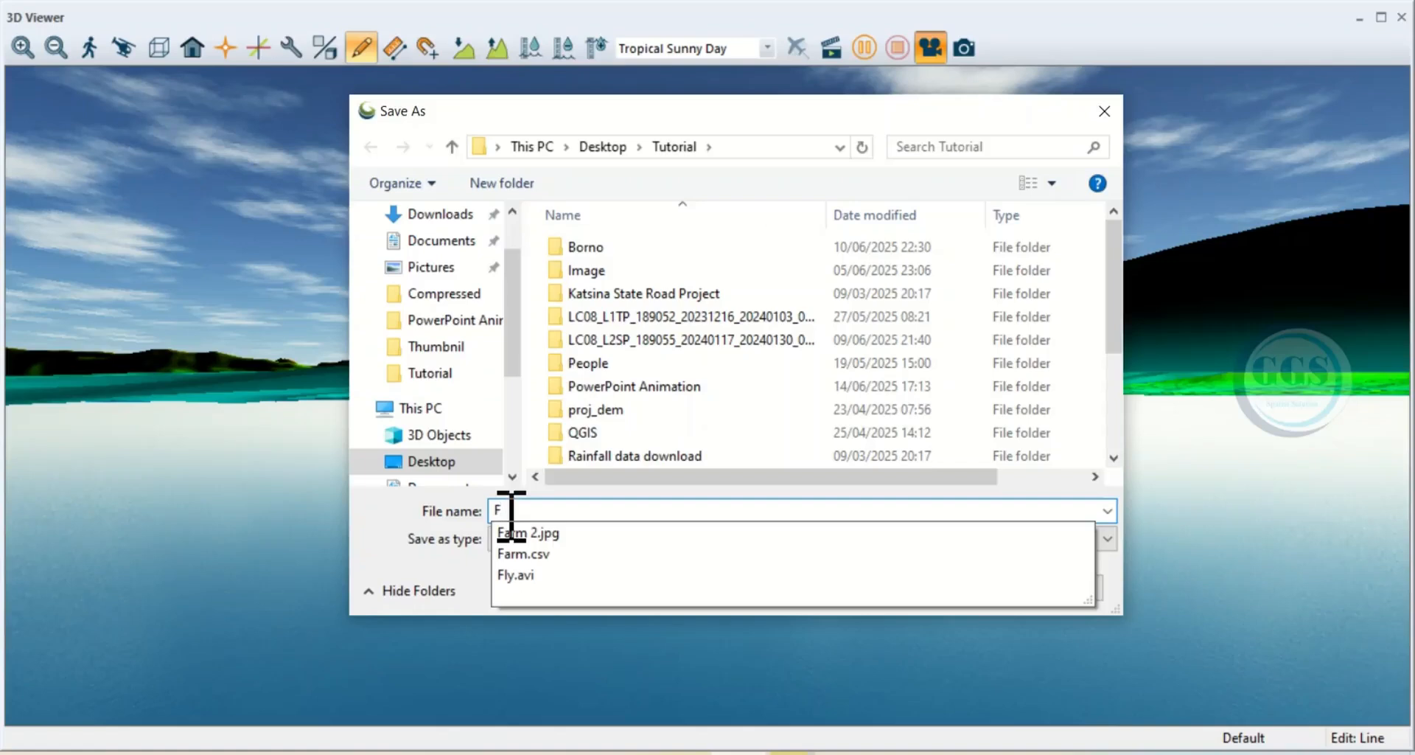
type("1y")
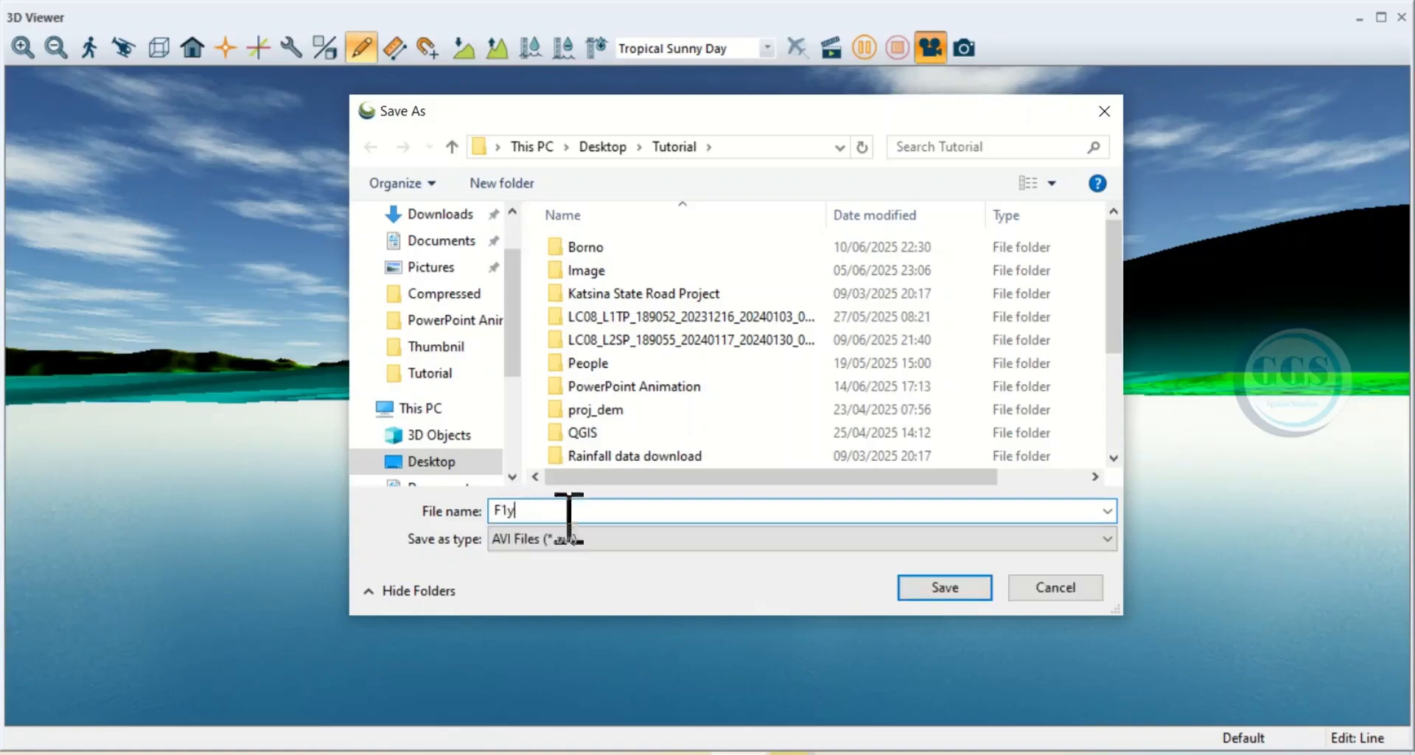
left_click(946, 587)
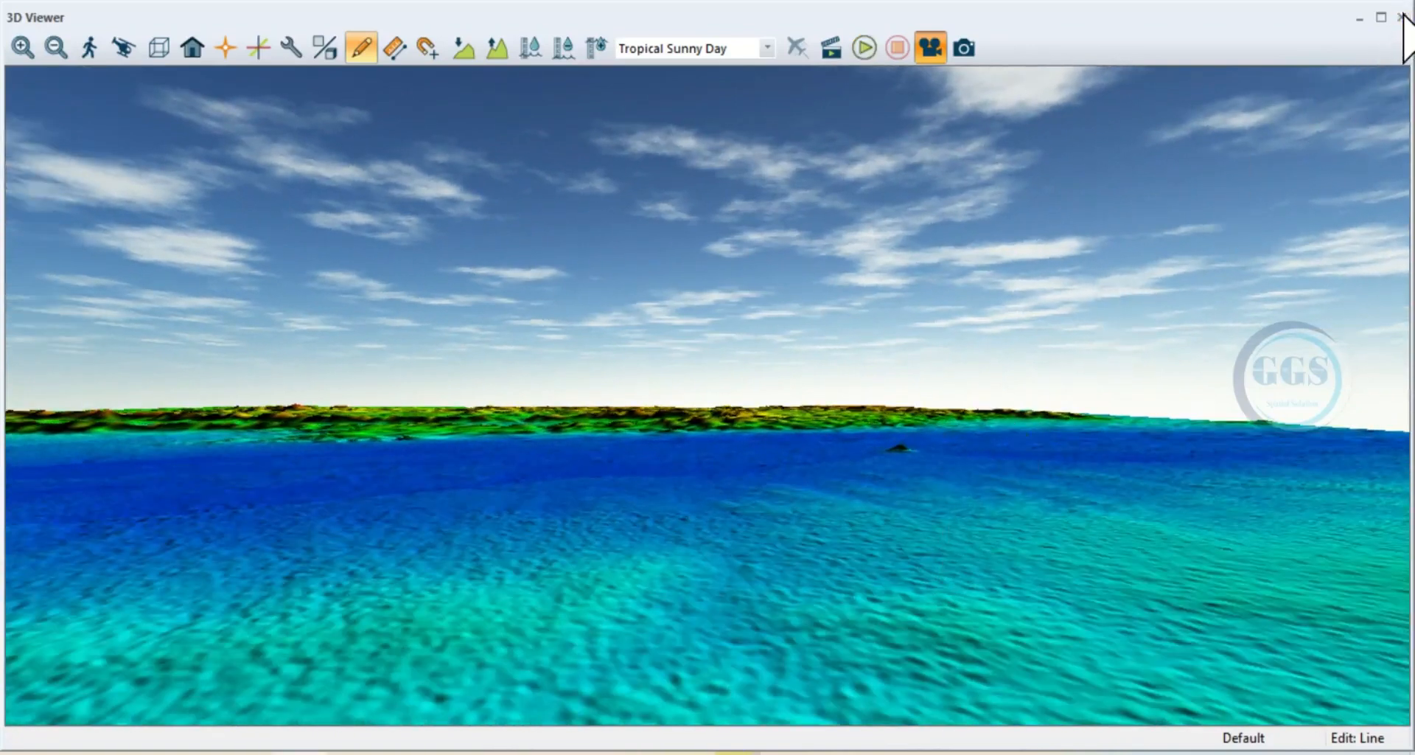
left_click(1402, 16)
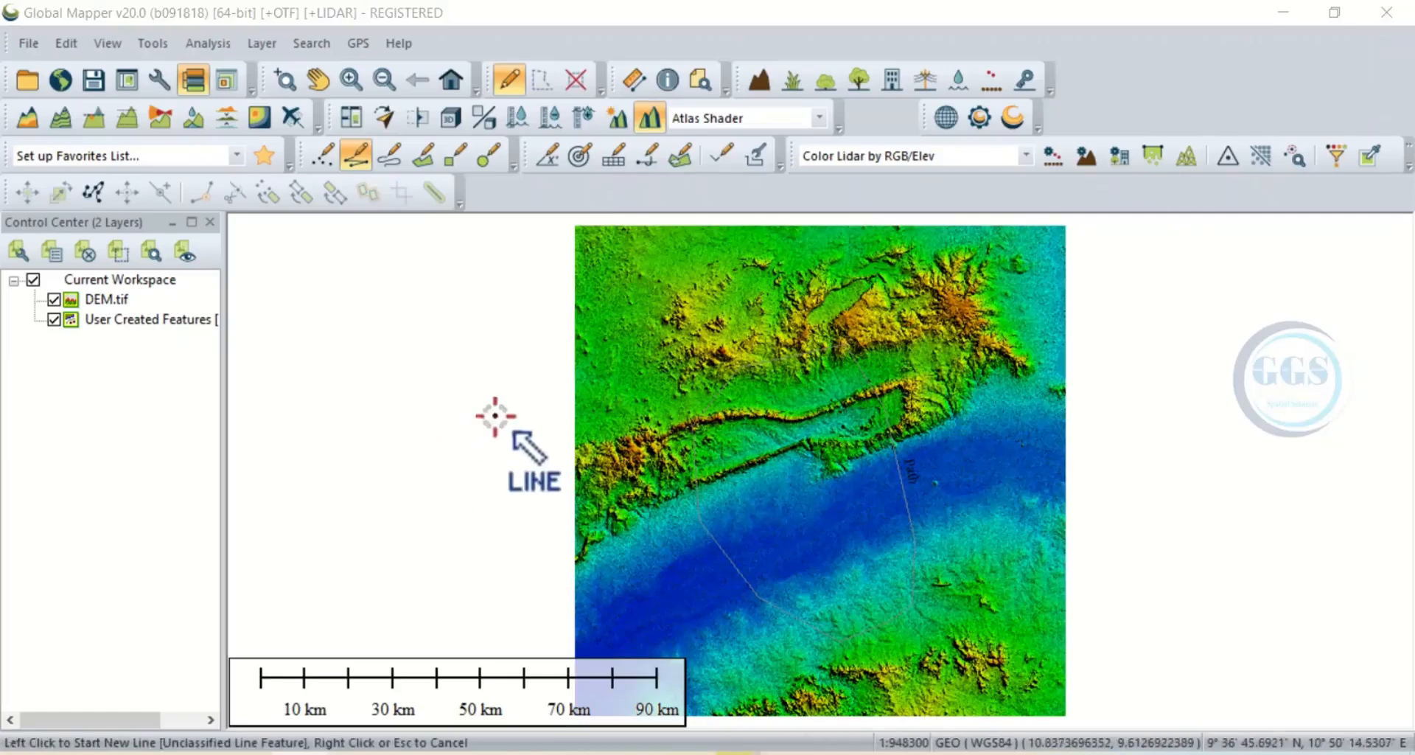
Step: Switch to the Tutorial folder in File Explorer and open Fly.avi for playback
left_click(192, 753)
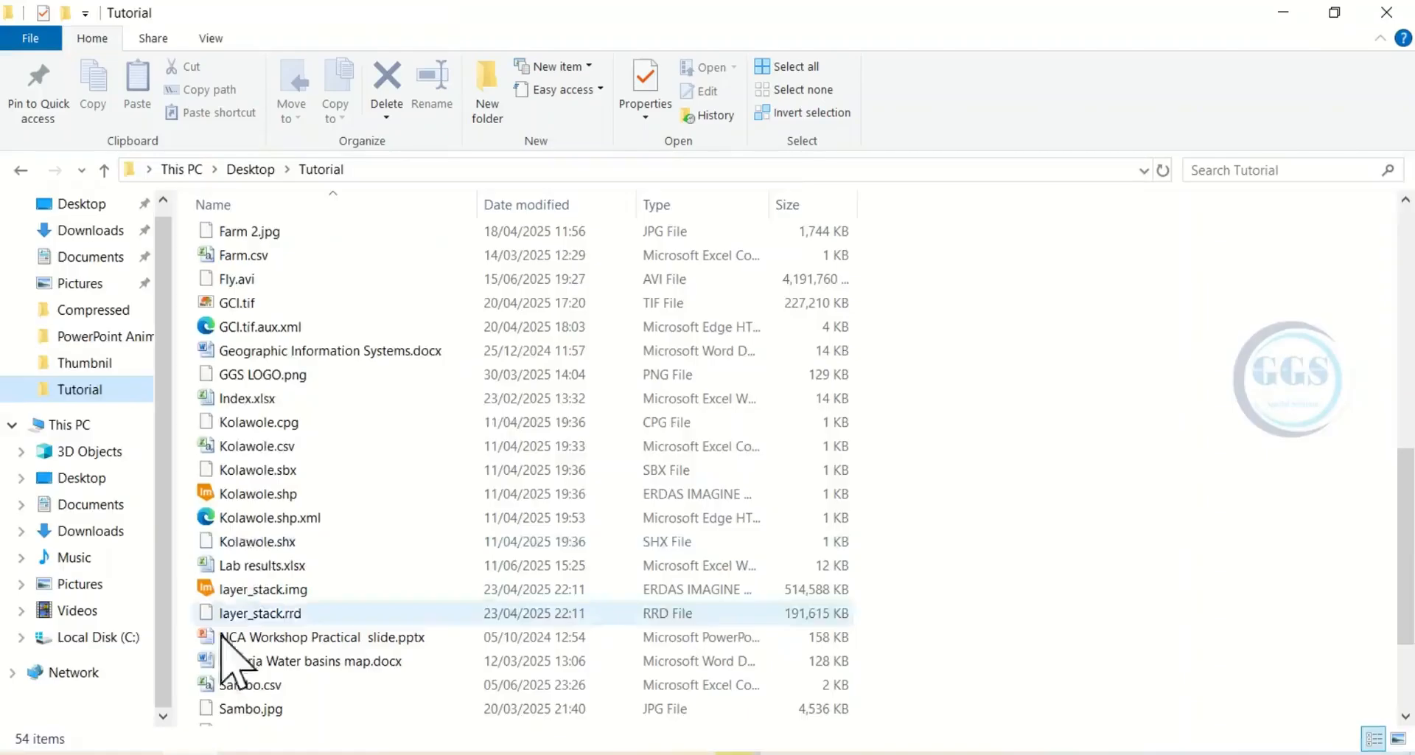
left_click(245, 280)
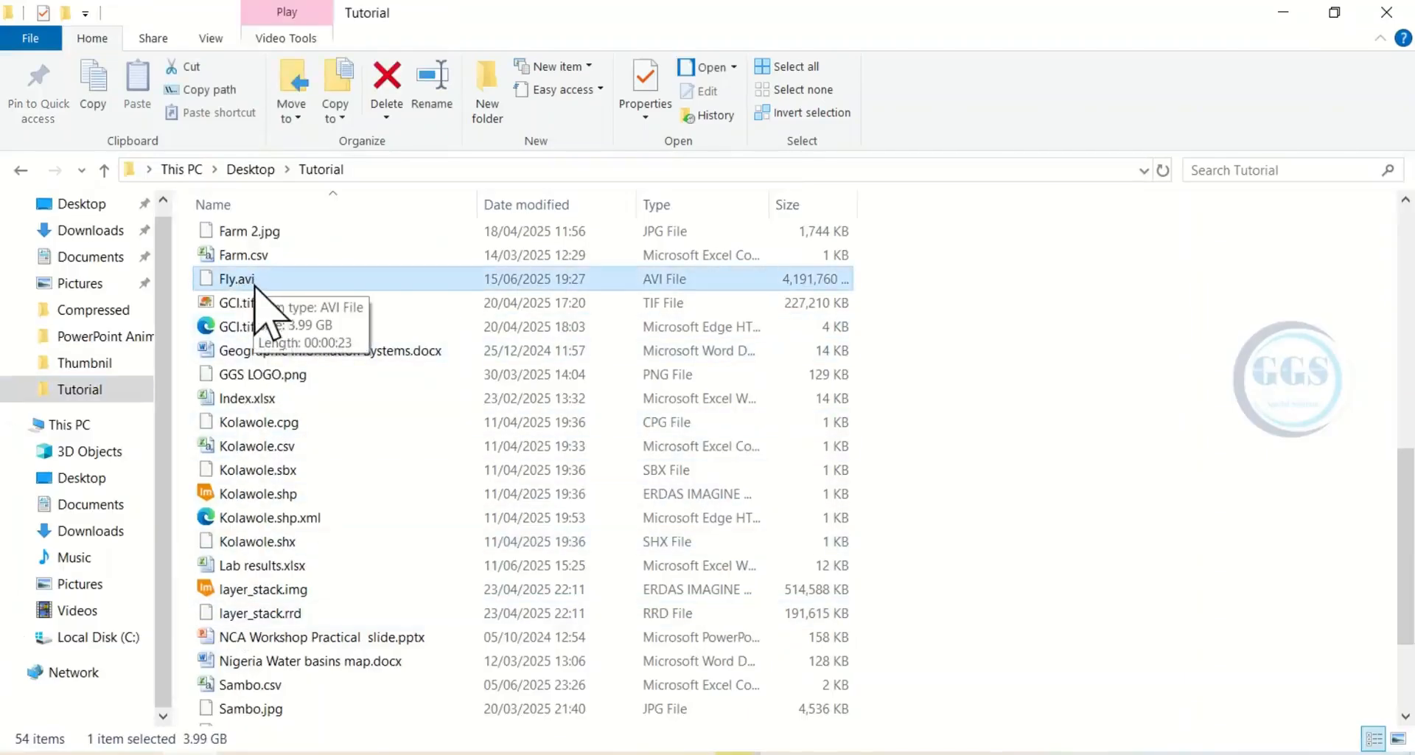
double_click(253, 280)
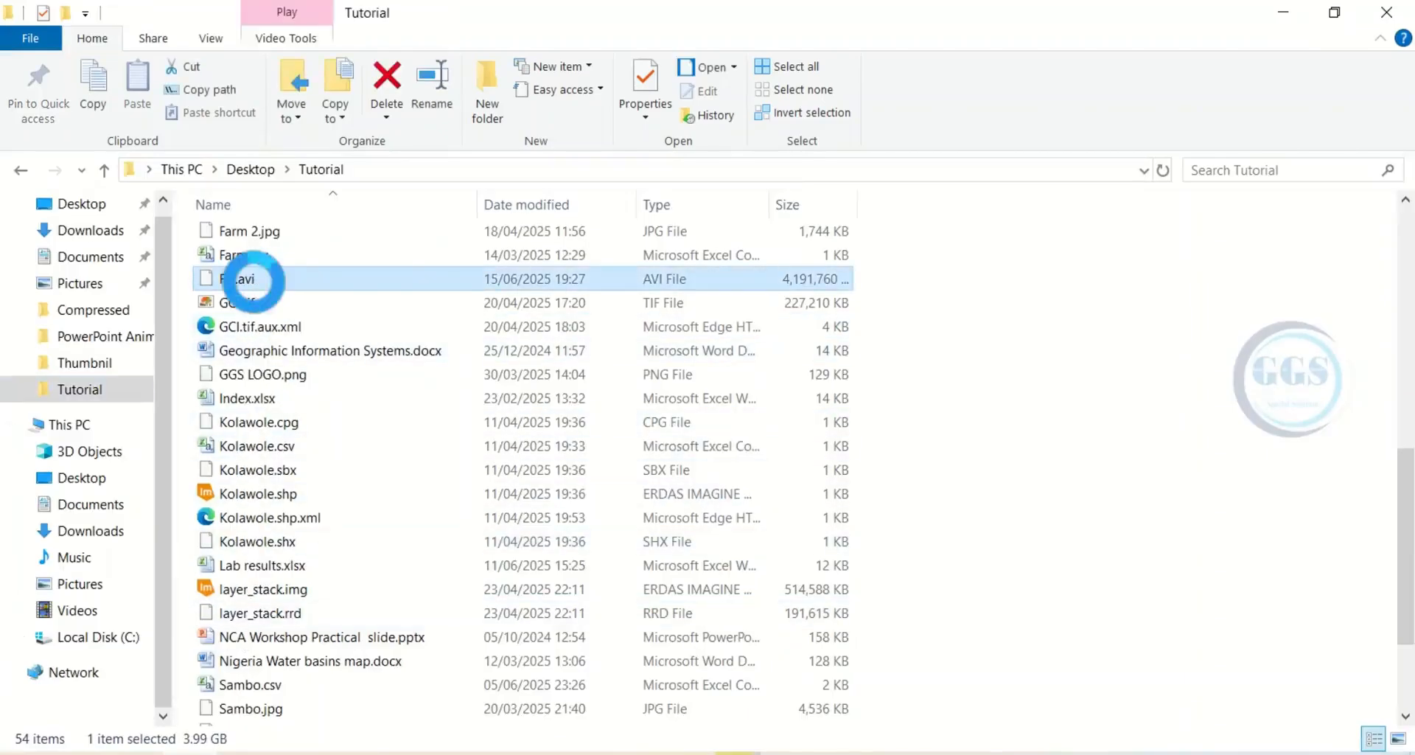